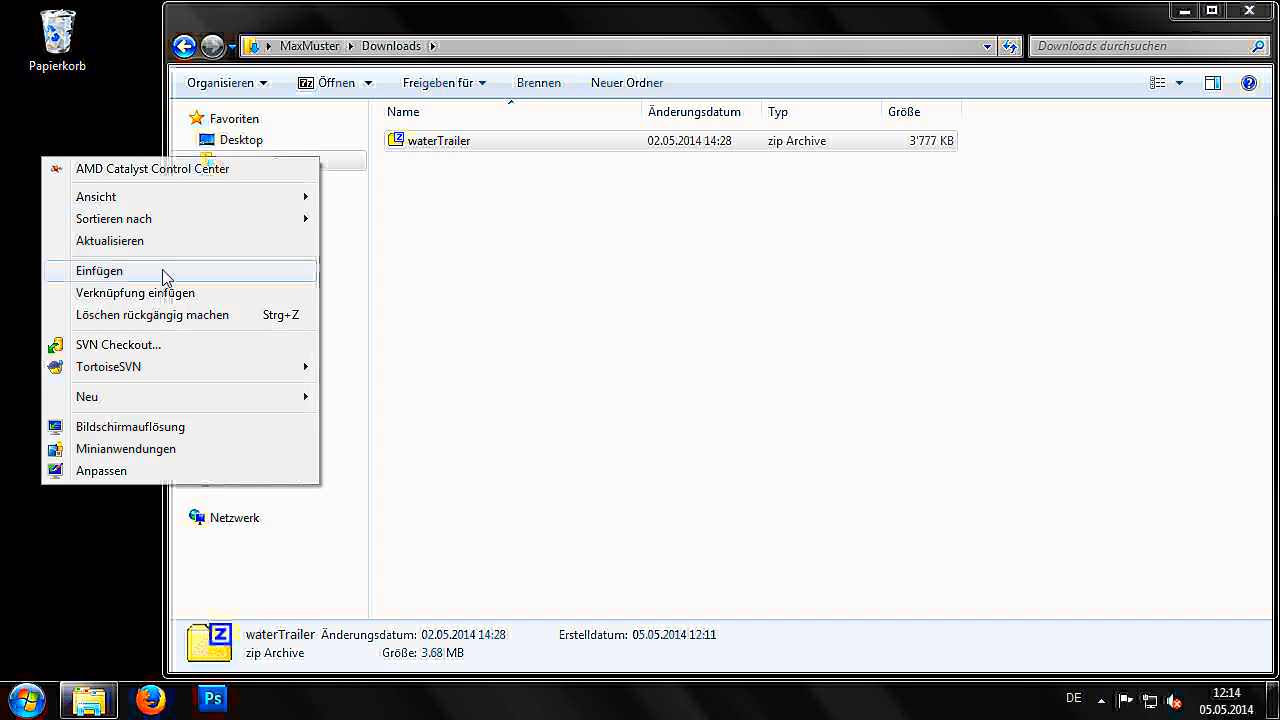
- Close the Downloads folder and extract the waterTrailer archive directly onto the desktop
{"action": "left_click", "coordinate": [1246, 14]}
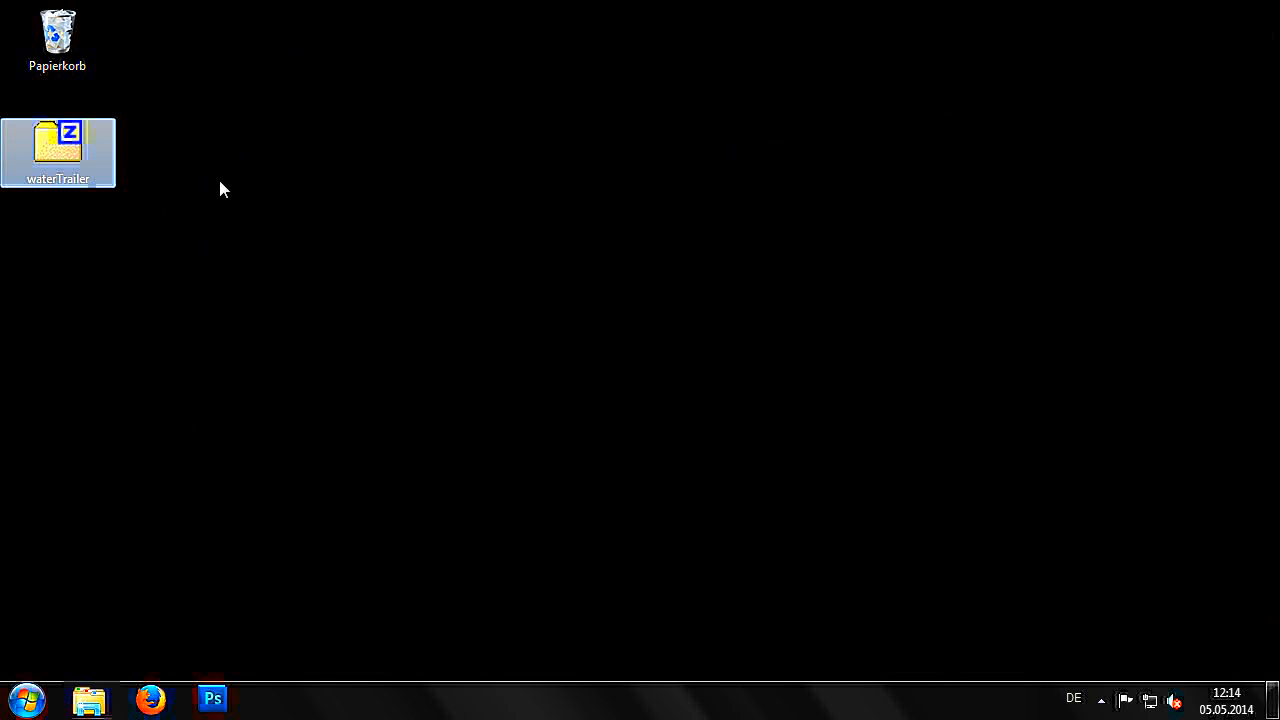
{"action": "right_click", "coordinate": [79, 157]}
{"action": "mouse_move", "coordinate": [157, 198]}
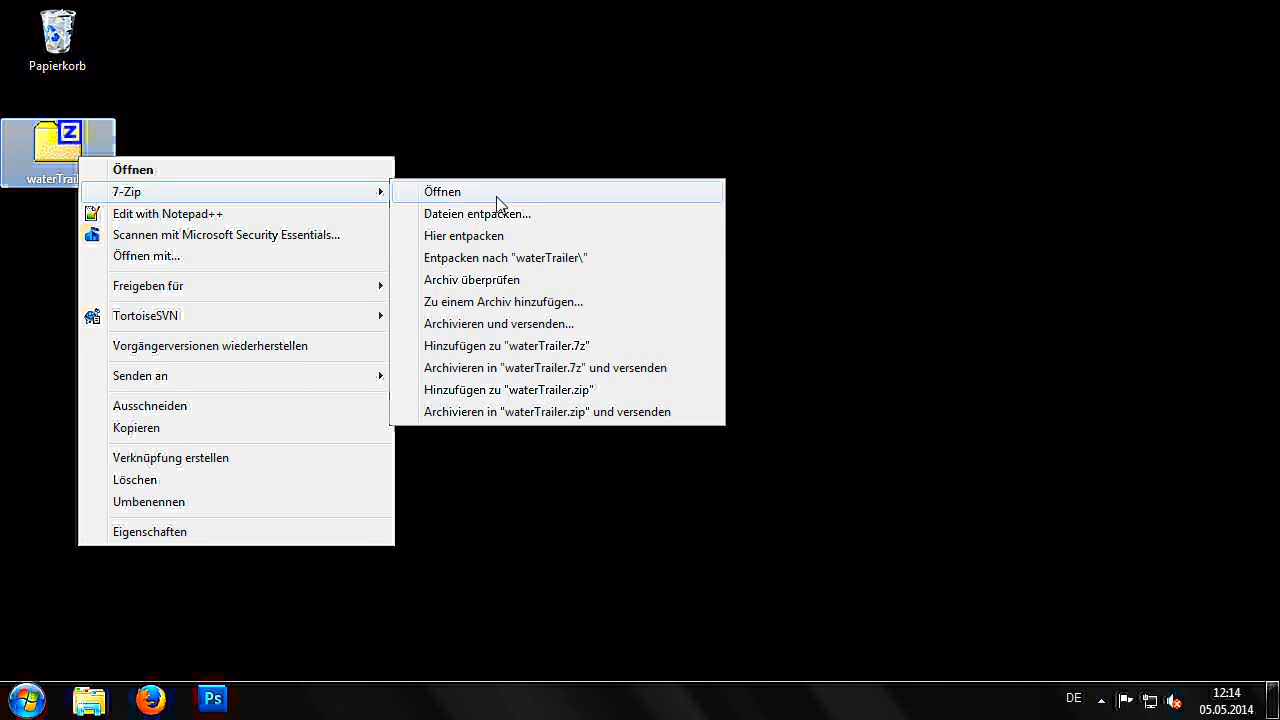
{"action": "left_click", "coordinate": [565, 238]}
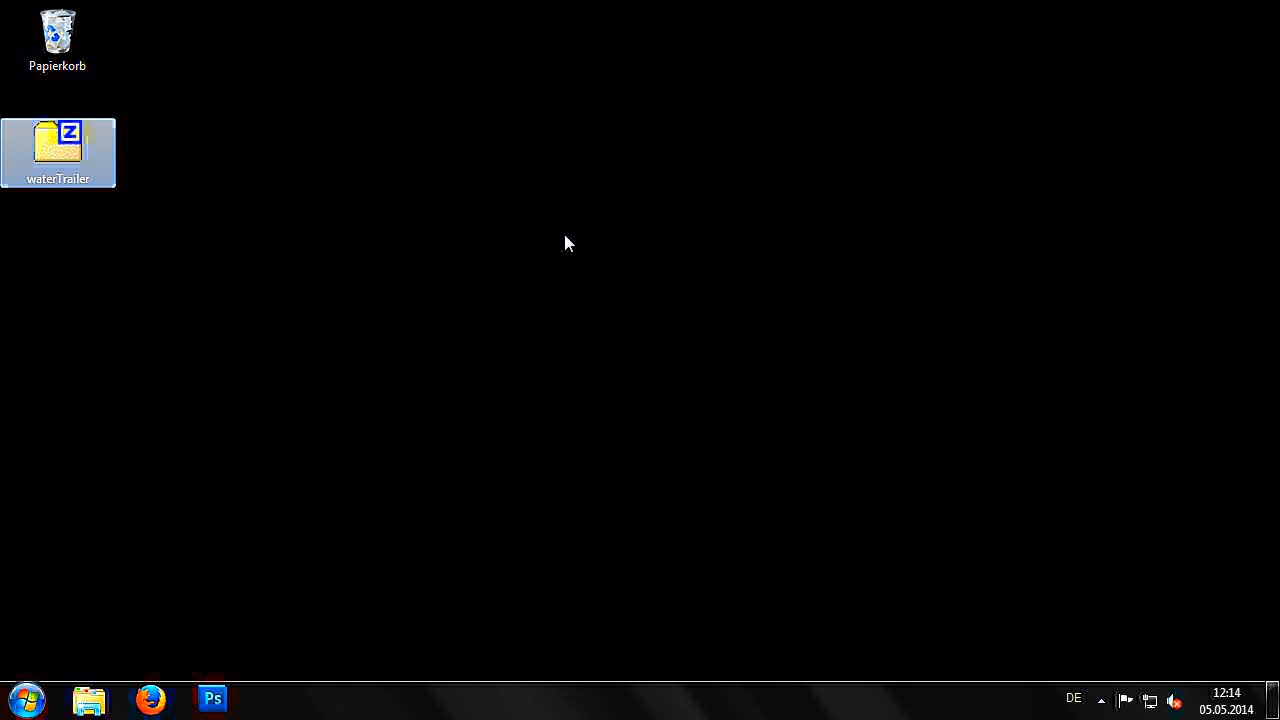
- Open waterTrailer.i3d from the extracted waterTrailer folder in GIANTS Editor and dismiss the welcome window
{"action": "double_click", "coordinate": [39, 247]}
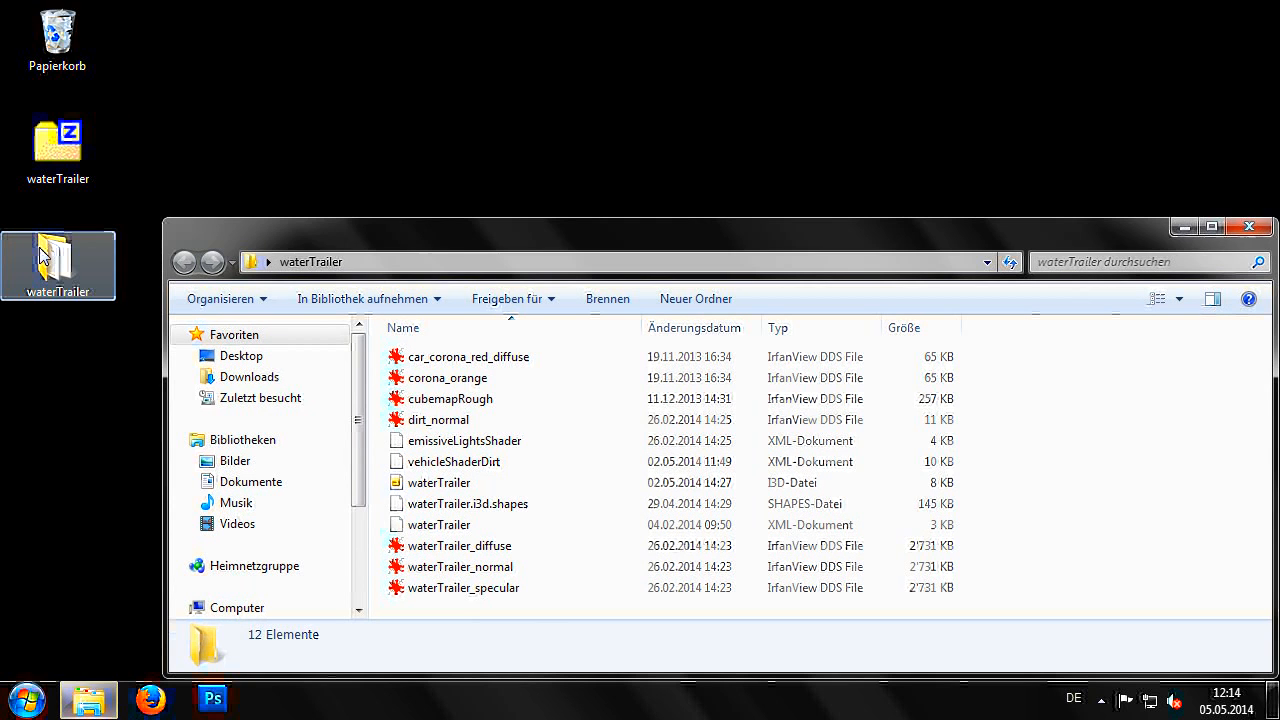
{"action": "left_click_drag", "start_coordinate": [363, 216], "coordinate": [363, 164]}
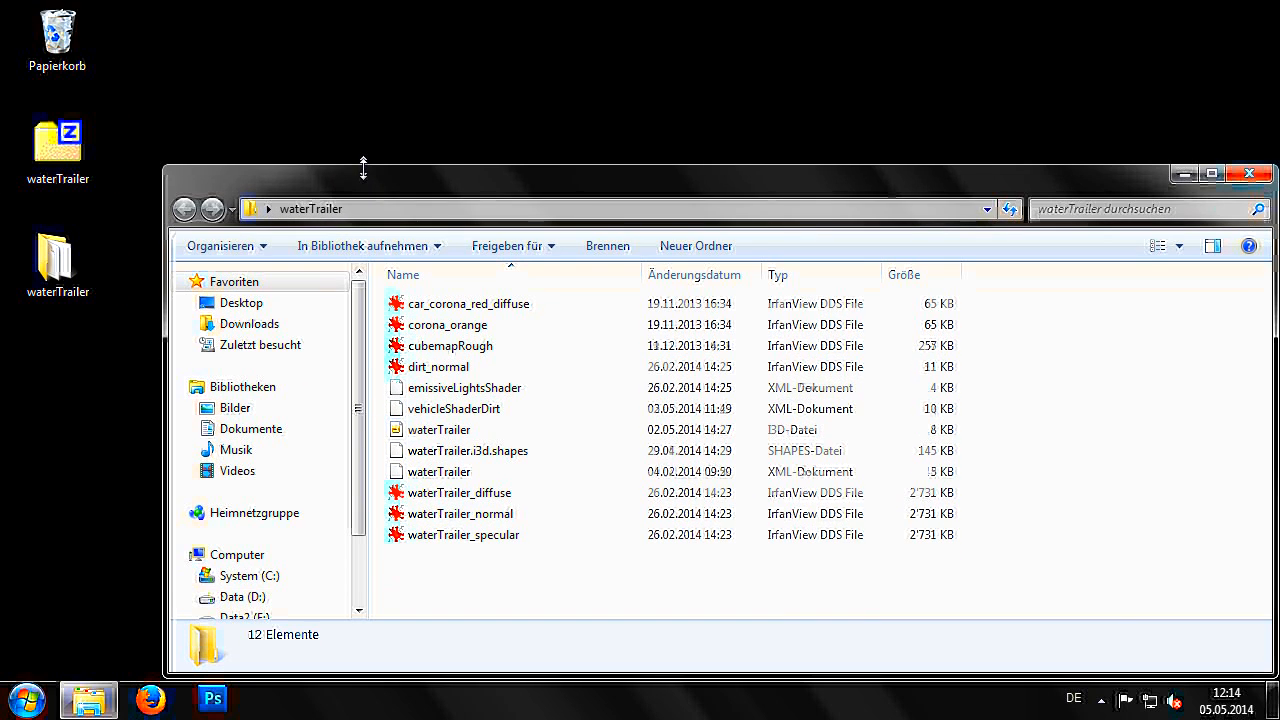
{"action": "double_click", "coordinate": [440, 430]}
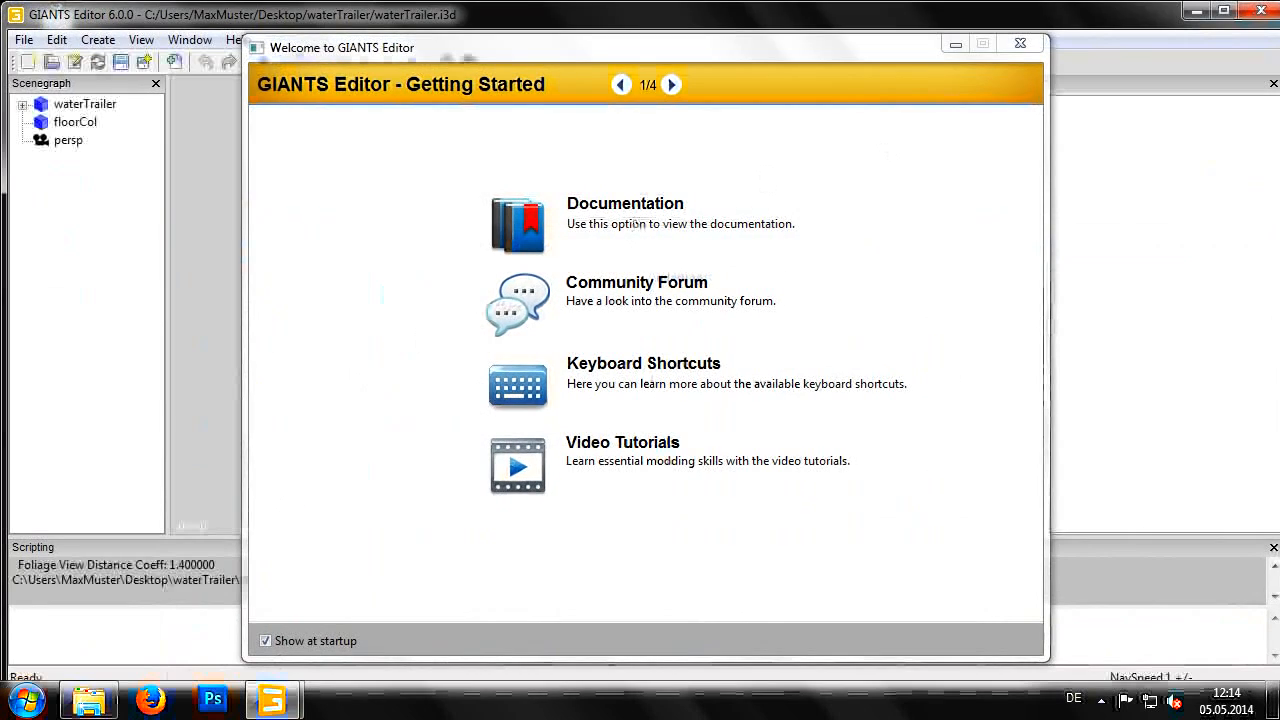
{"action": "left_click", "coordinate": [1020, 43]}
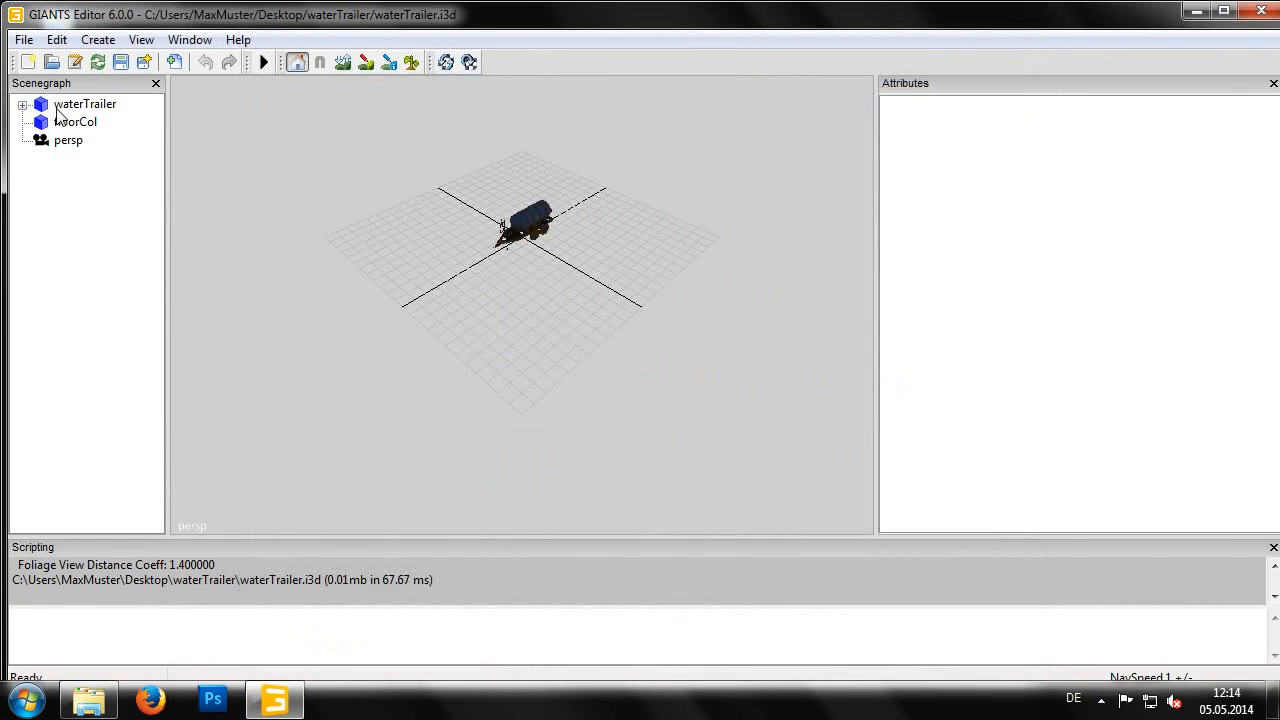
- Select and frame the waterTrailer object, and add a light to the scene
{"action": "left_click", "coordinate": [80, 106]}
{"action": "key", "text": "f"}
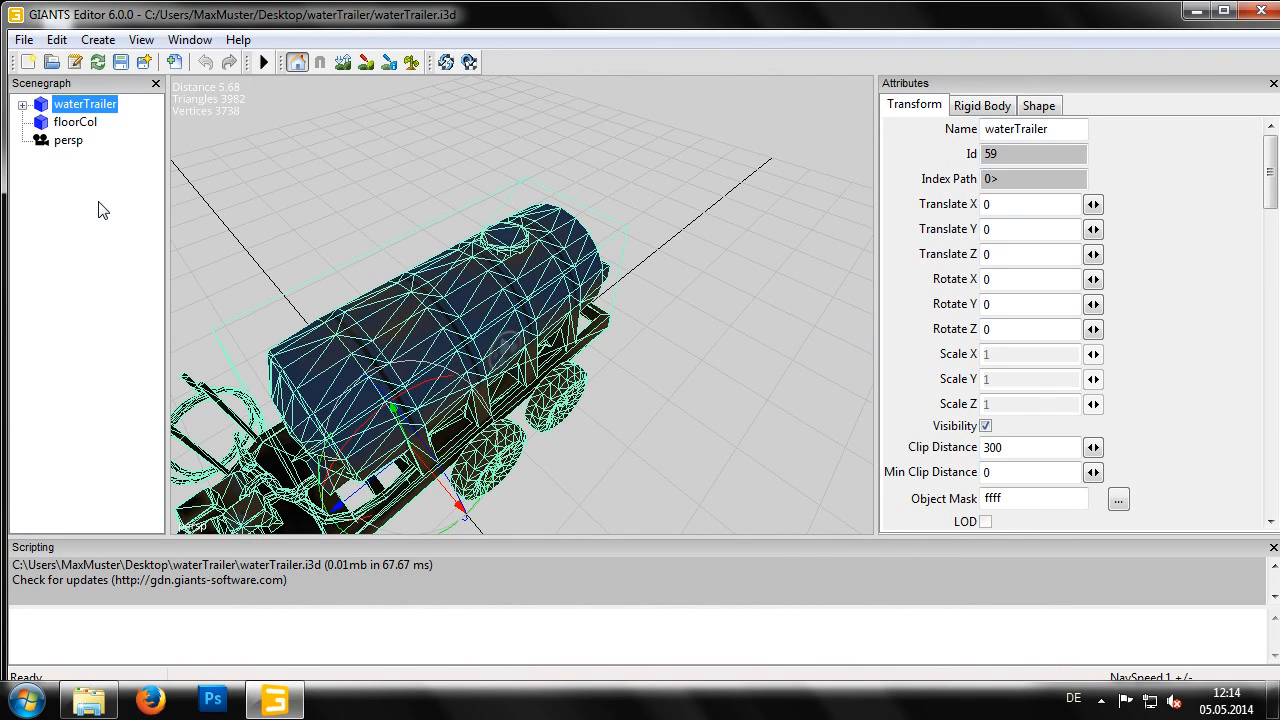
{"action": "left_click", "coordinate": [100, 40]}
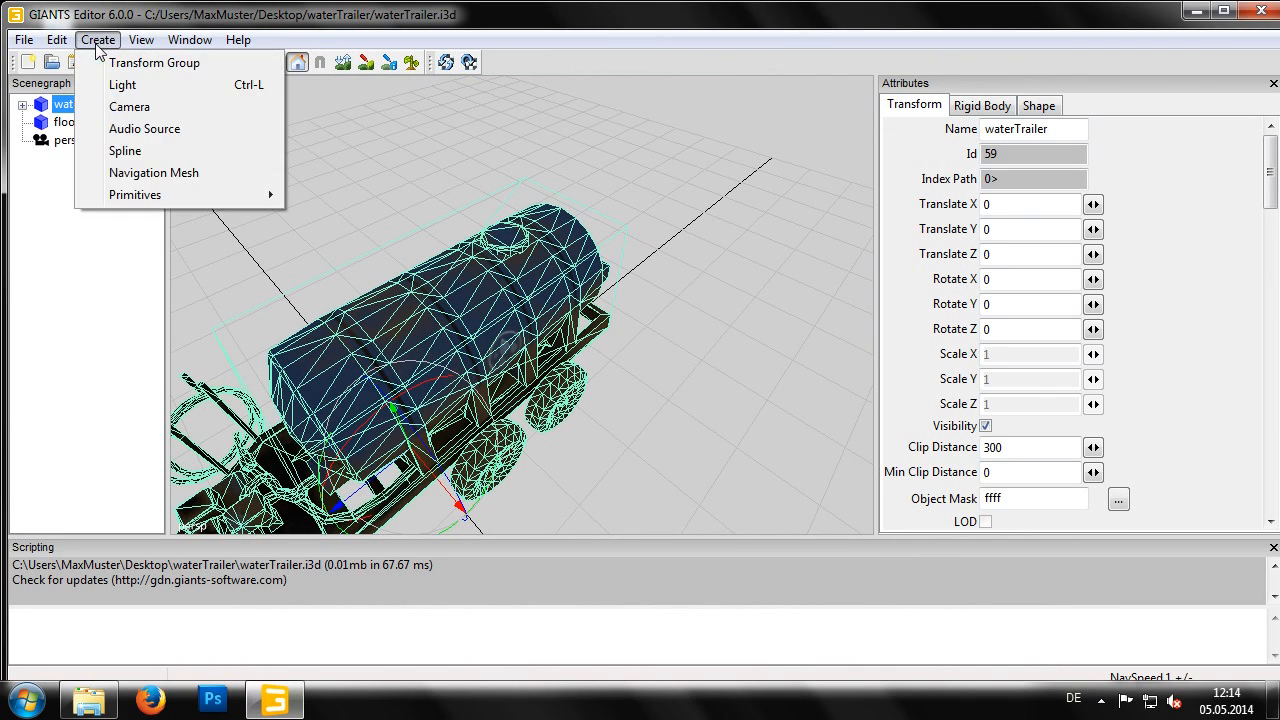
{"action": "left_click", "coordinate": [128, 87]}
- Examine the lit trailer model from several angles, moving in close on the tank, frame and wheels
{"action": "middle_click_drag", "start_coordinate": [315, 393], "coordinate": [712, 6], "text": "alt"}
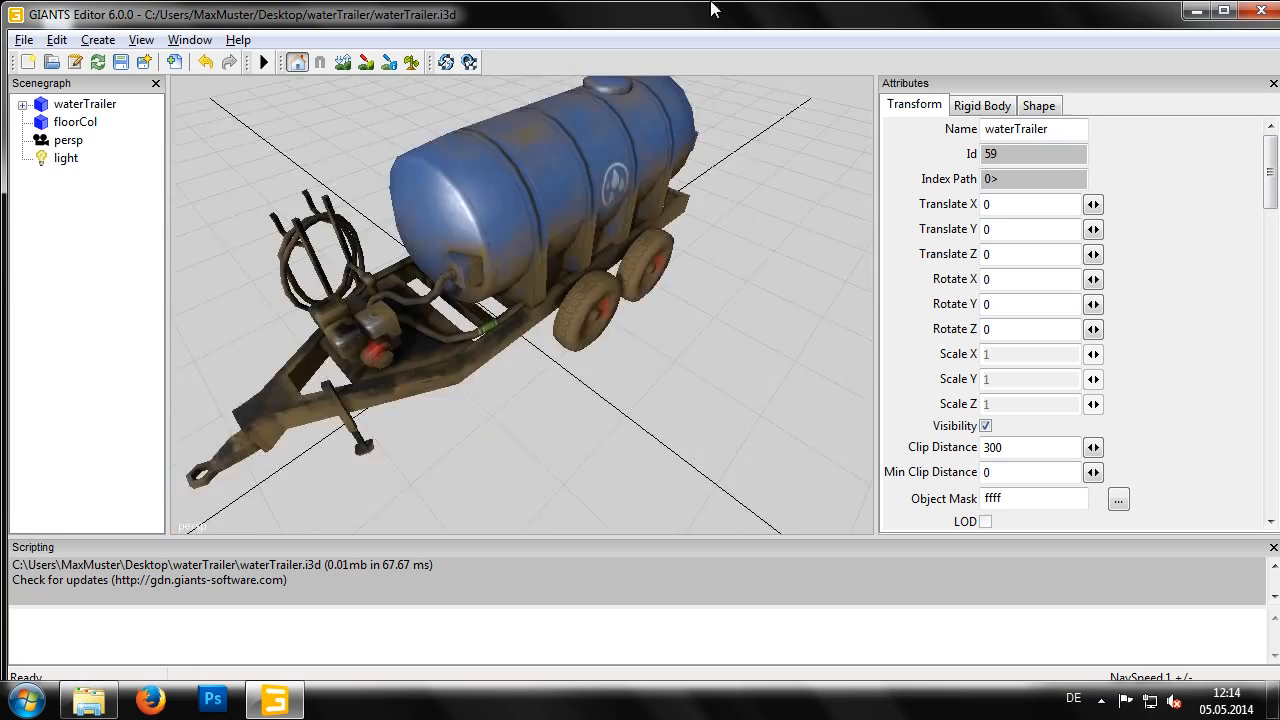
{"action": "left_click_drag", "start_coordinate": [645, 85], "coordinate": [541, 170], "text": "alt"}
{"action": "right_click_drag", "start_coordinate": [474, 482], "coordinate": [623, 186], "text": "alt"}
{"action": "left_click_drag", "start_coordinate": [623, 186], "coordinate": [445, 357], "text": "alt"}
{"action": "right_click_drag", "start_coordinate": [445, 357], "coordinate": [450, 342], "text": "alt"}
{"action": "middle_click_drag", "start_coordinate": [430, 200], "coordinate": [441, 290], "text": "alt"}
{"action": "right_click_drag", "start_coordinate": [489, 354], "coordinate": [489, 380], "text": "alt"}
{"action": "left_click_drag", "start_coordinate": [492, 355], "coordinate": [522, 375], "text": "alt"}
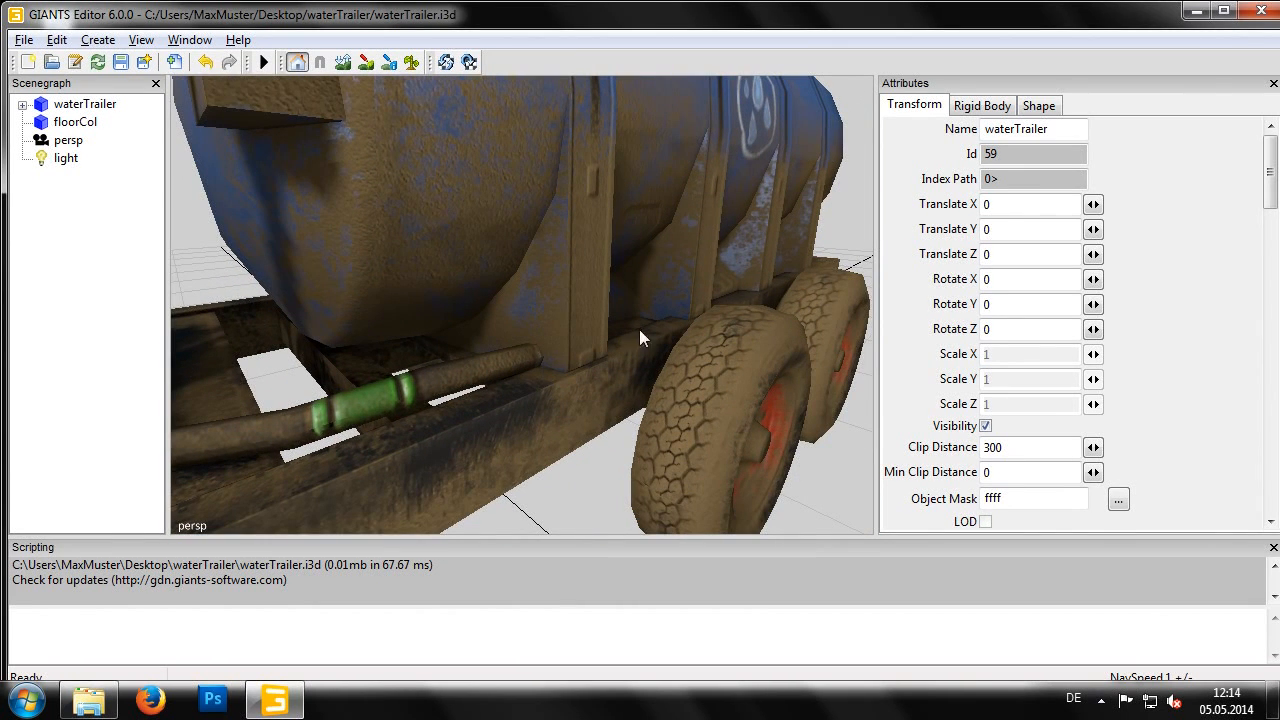
- Switch to Photoshop and open the waterTrailer_specular texture from the waterTrailer folder
{"action": "left_click", "coordinate": [1196, 12]}
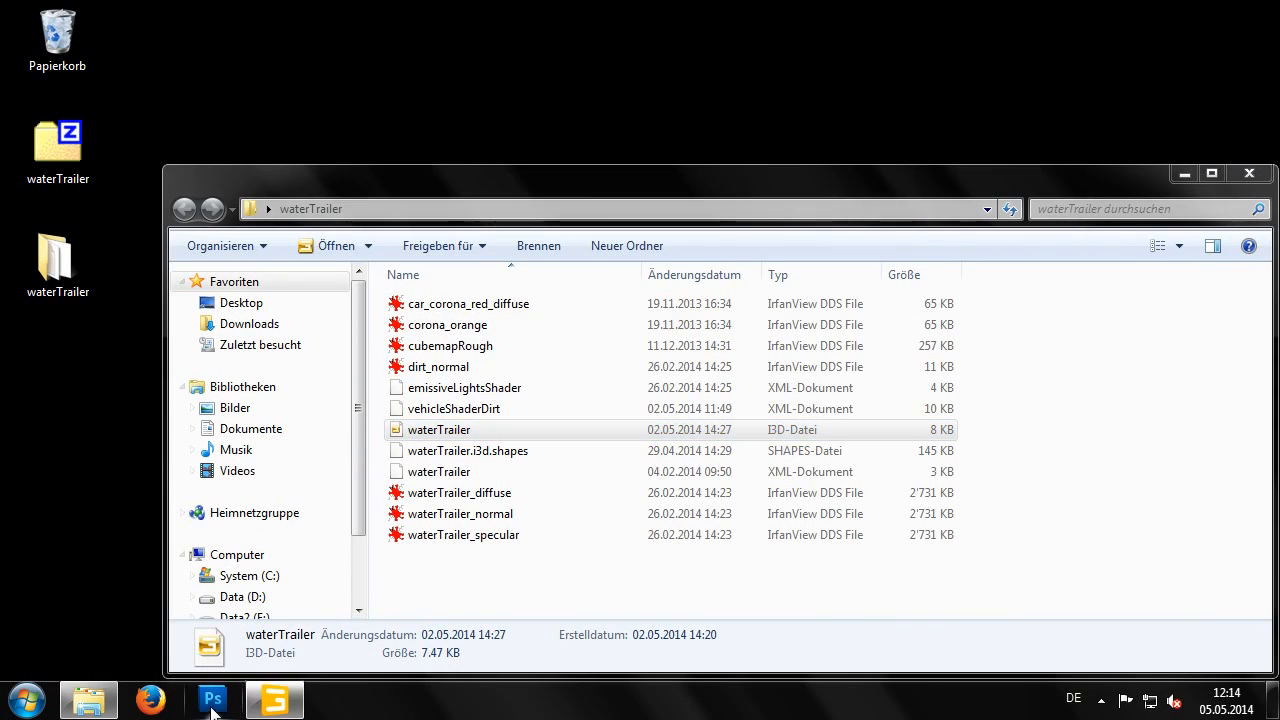
{"action": "left_click", "coordinate": [212, 702]}
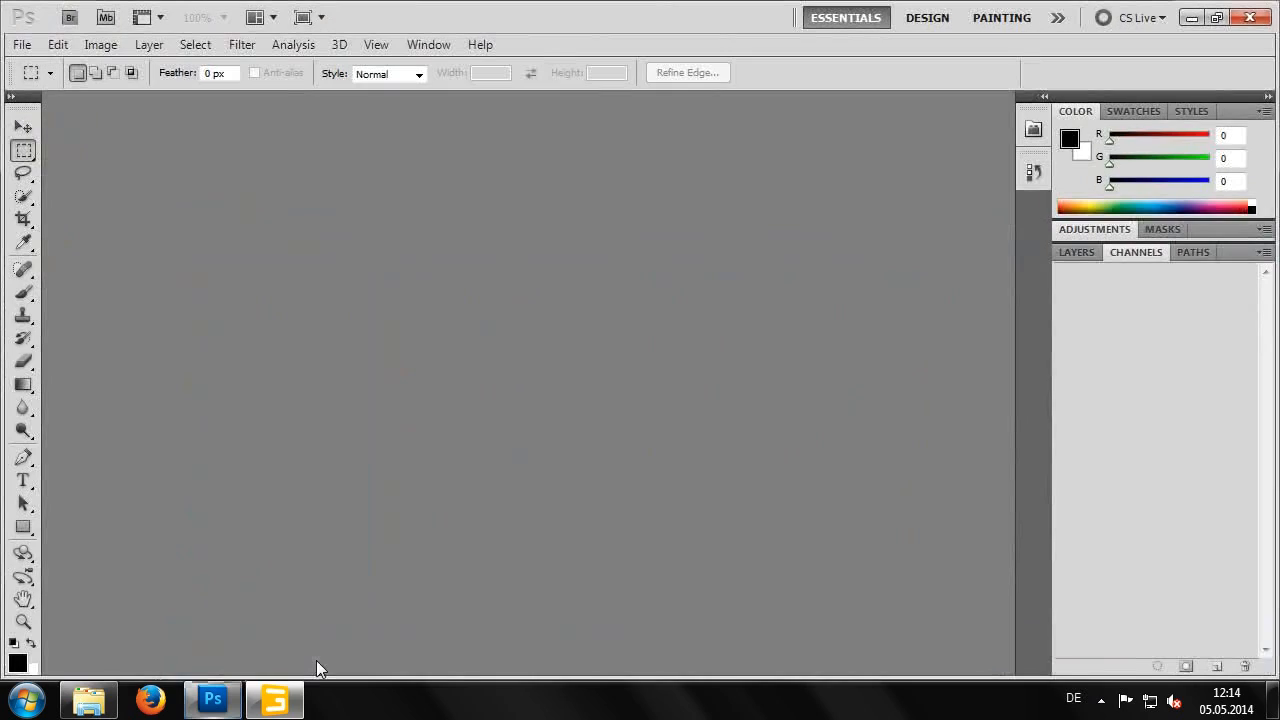
{"action": "left_click", "coordinate": [89, 700]}
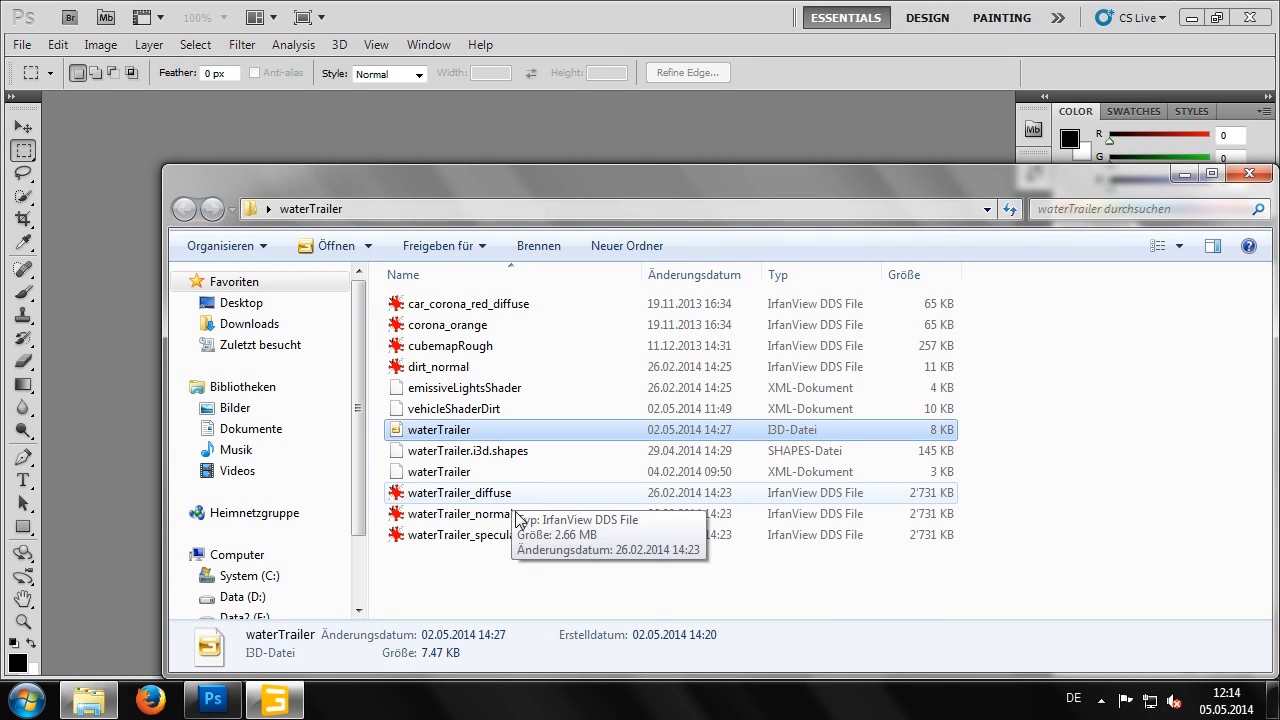
{"action": "left_click_drag", "start_coordinate": [515, 535], "coordinate": [397, 127]}
{"action": "left_click", "coordinate": [718, 360]}
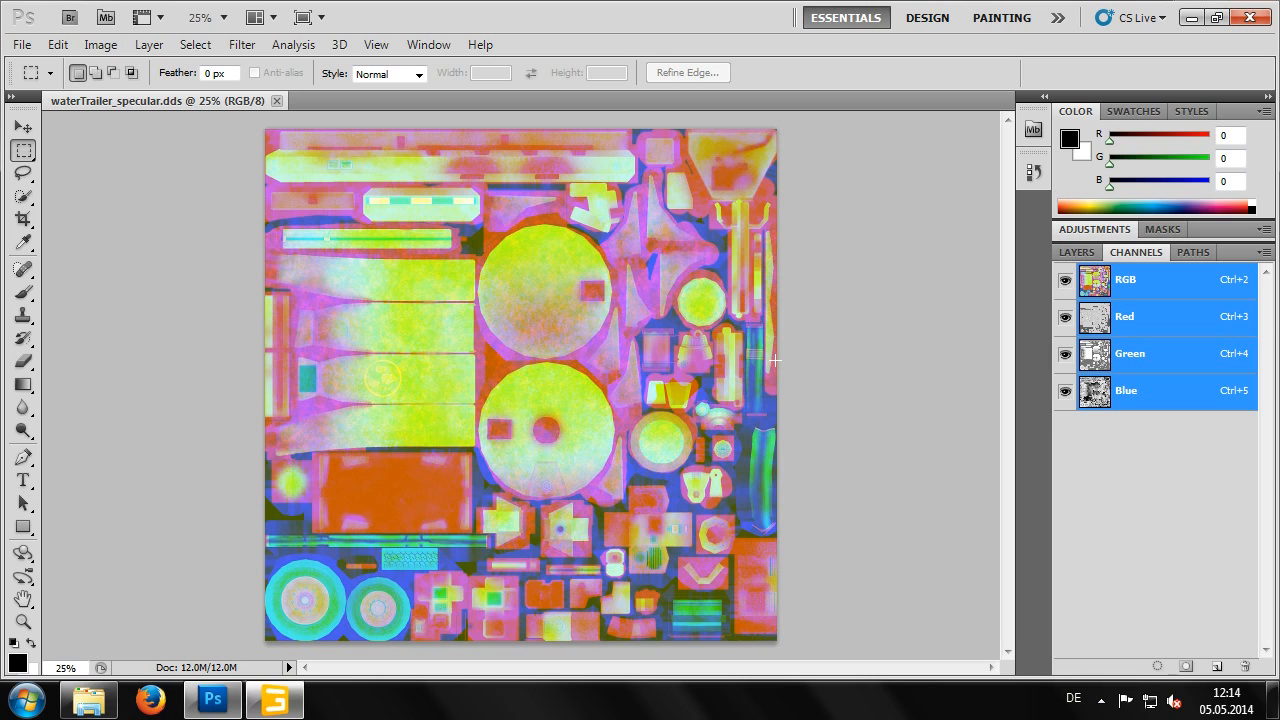
- Inspect the specular texture's green, blue and red channels one at a time
{"action": "left_click", "coordinate": [1065, 317]}
{"action": "left_click", "coordinate": [1065, 391]}
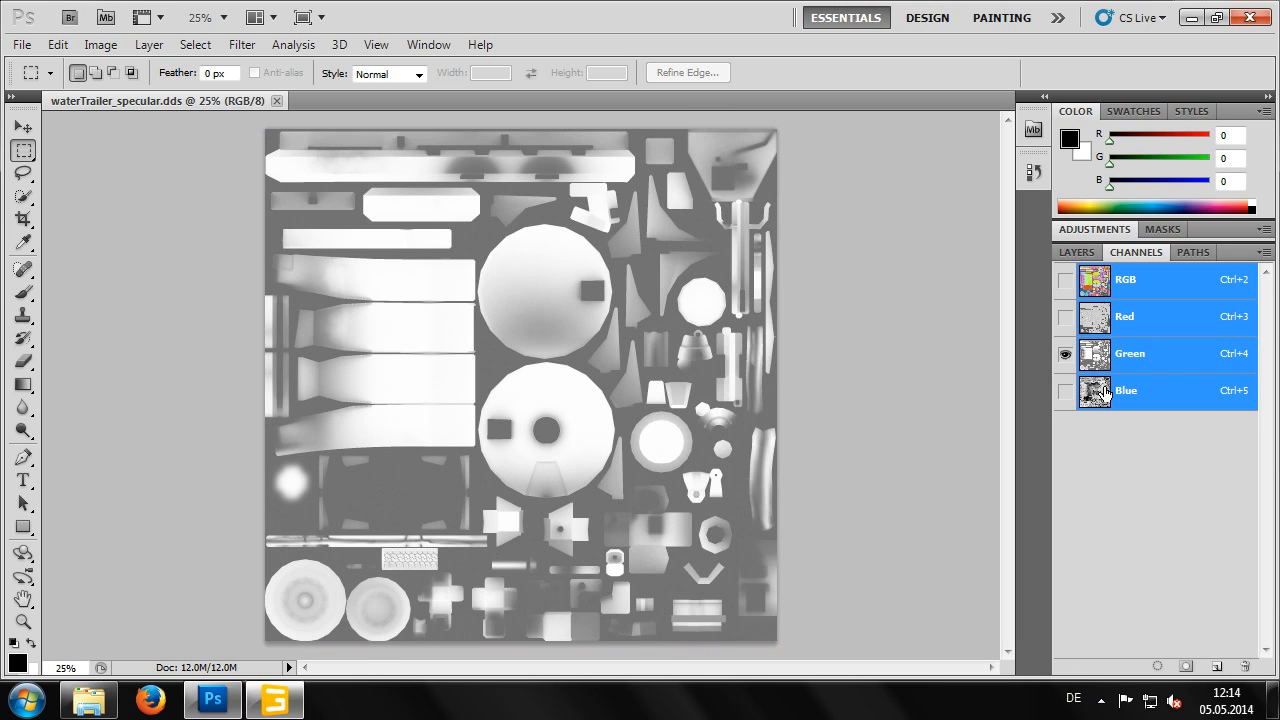
{"action": "left_click", "coordinate": [1169, 362]}
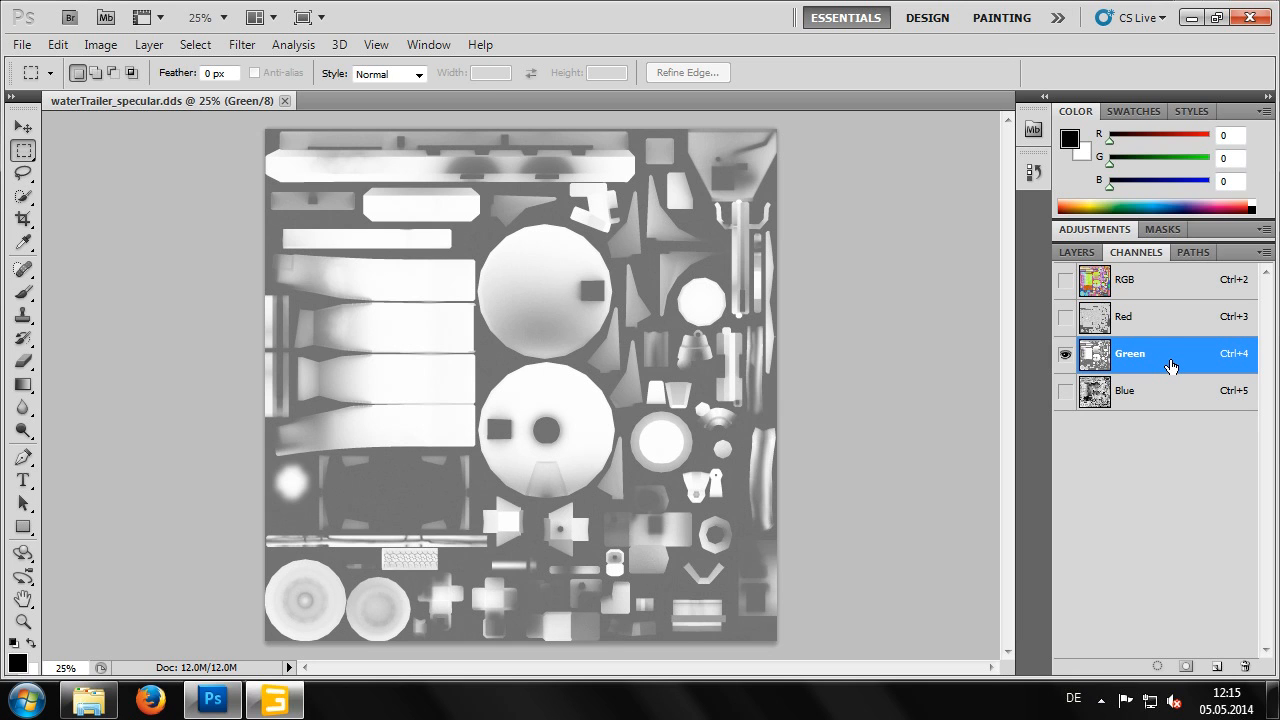
{"action": "left_click", "coordinate": [1173, 394]}
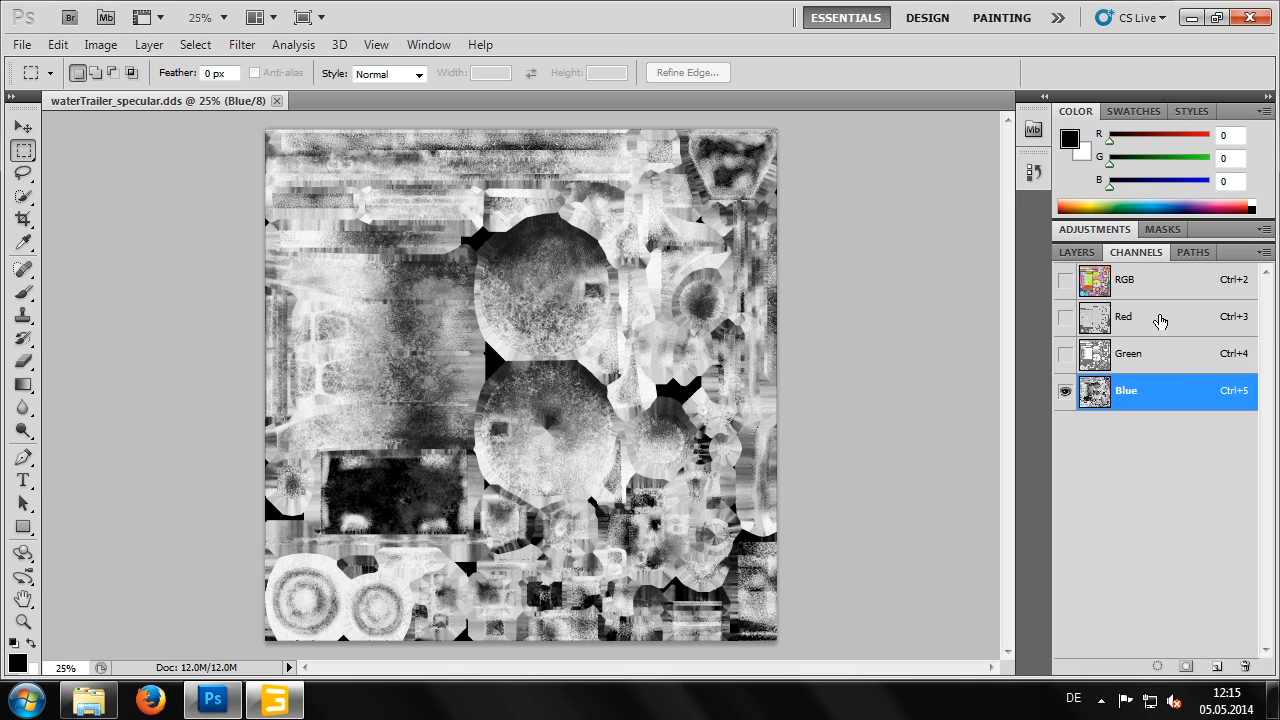
{"action": "left_click", "coordinate": [1143, 312]}
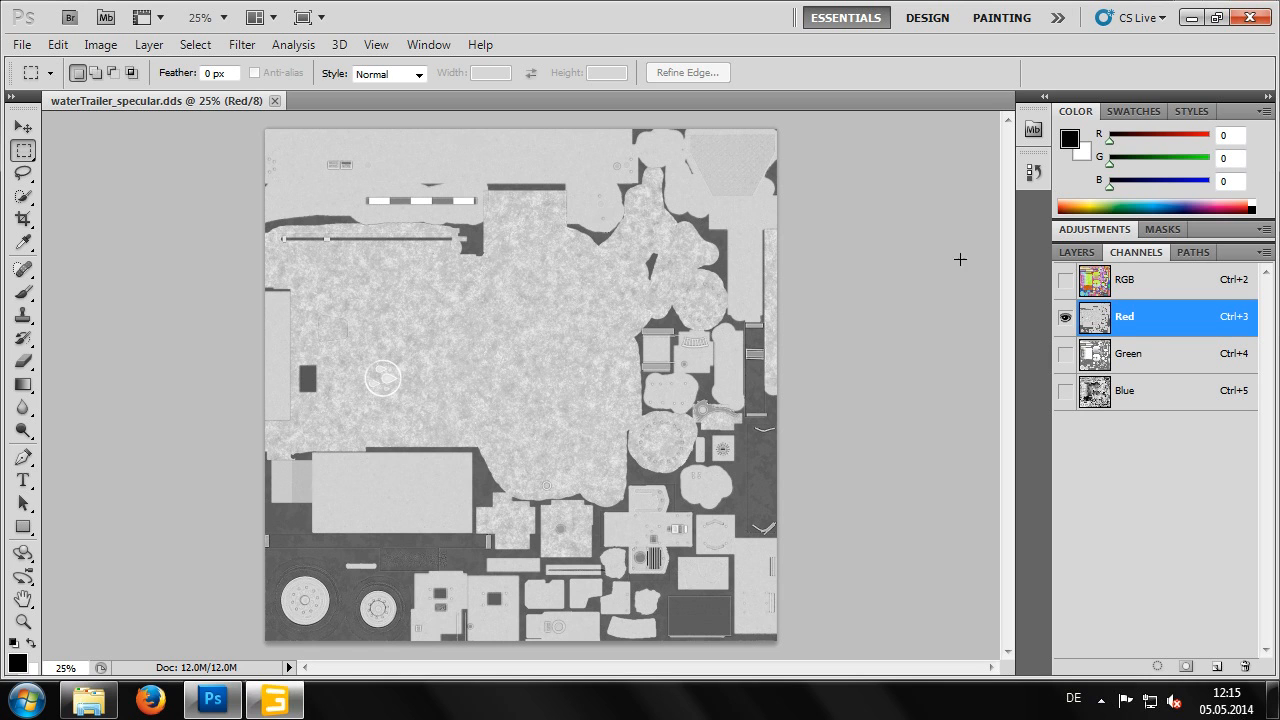
- Close the specular texture and switch back to GIANTS Editor
{"action": "left_click", "coordinate": [275, 101]}
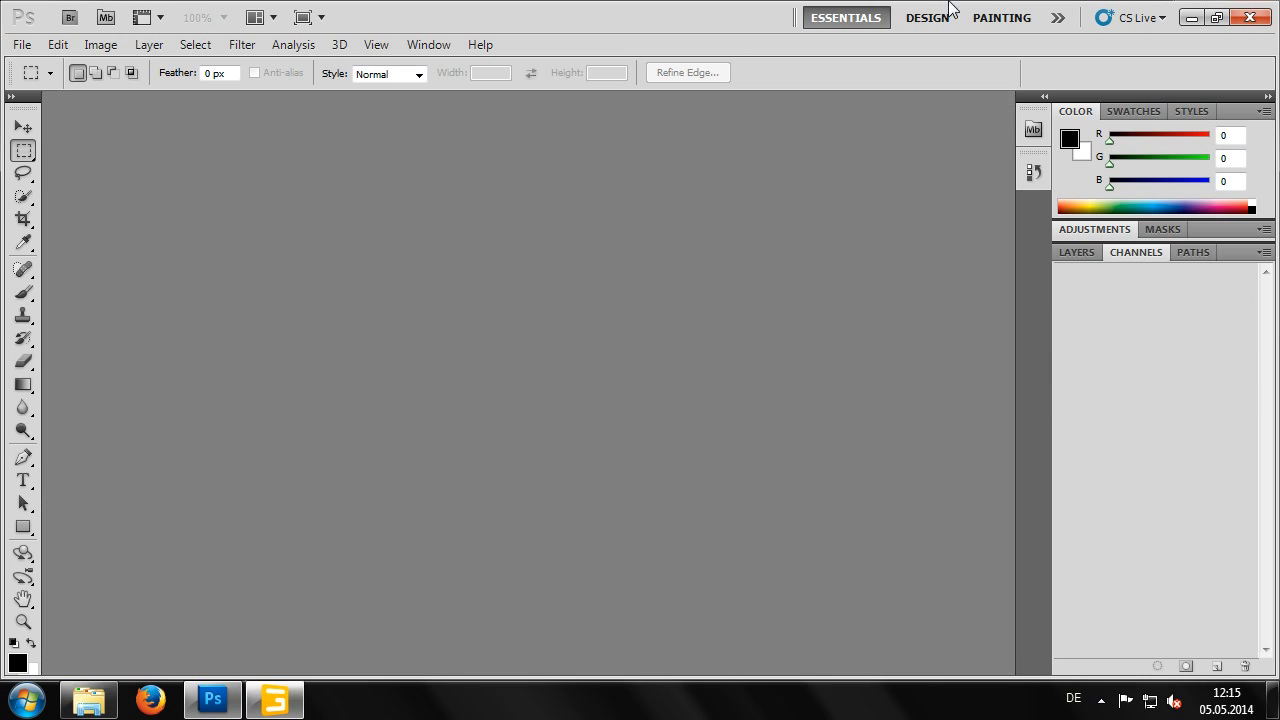
{"action": "left_click", "coordinate": [1191, 18]}
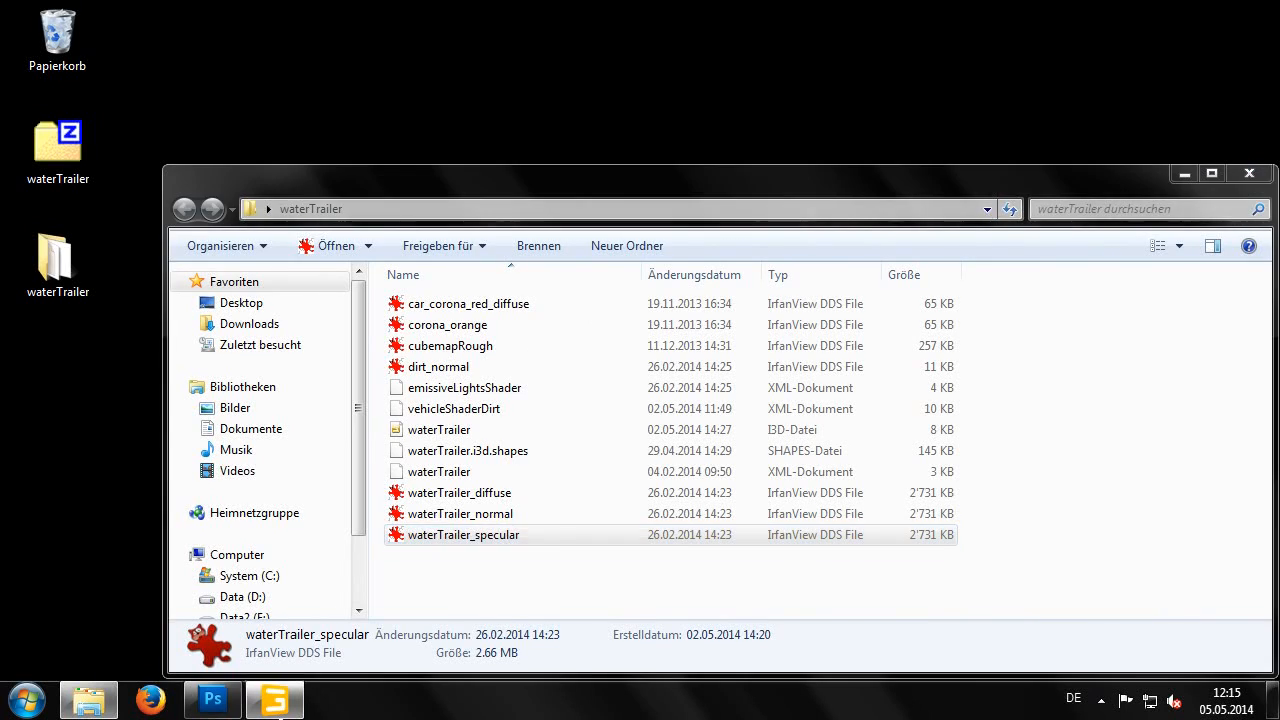
{"action": "left_click", "coordinate": [275, 700]}
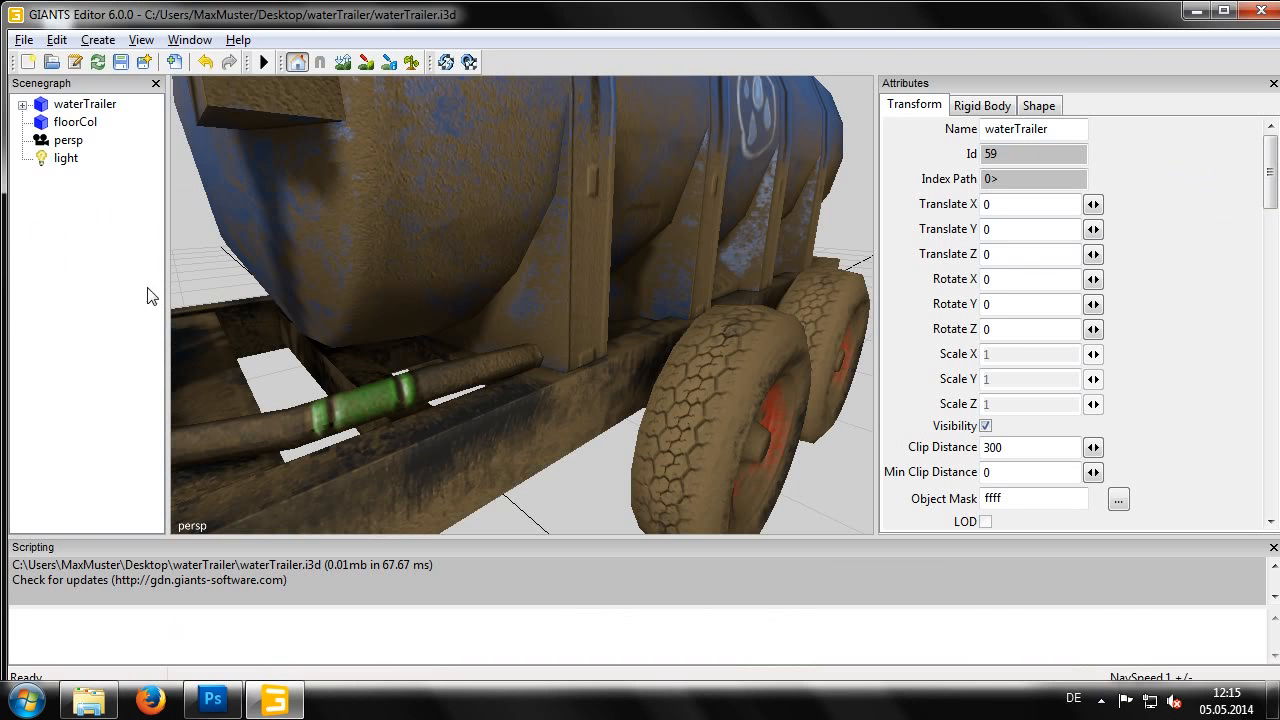
- Expand waterTrailer in the scenegraph and look up the node Id of wheel01
{"action": "left_click", "coordinate": [22, 104]}
{"action": "left_click", "coordinate": [96, 128]}
{"action": "left_click_drag", "start_coordinate": [1003, 155], "coordinate": [976, 155]}
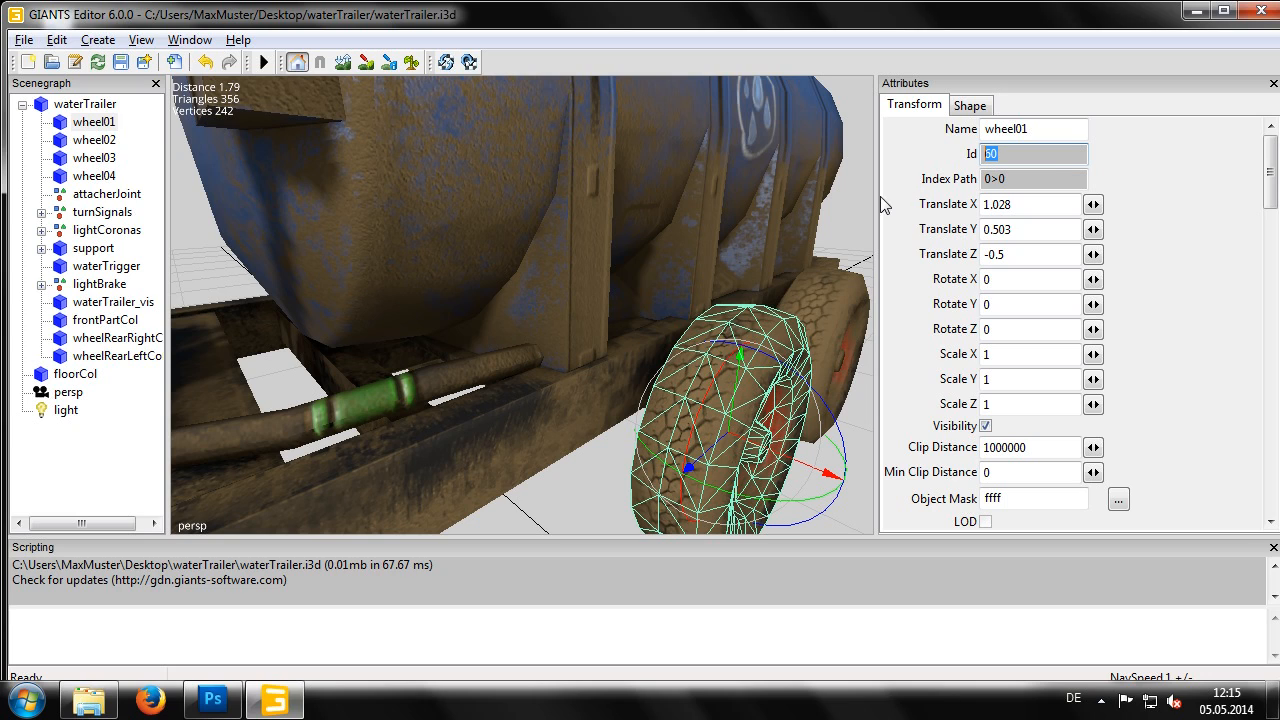
- Write the script command setShaderParameter(nodeId, "Parameter", 0.0, 0.0, 0.0, 0.0, true/false); and give the scripting area more height
{"action": "type", "text": "setShaderParameter();"}
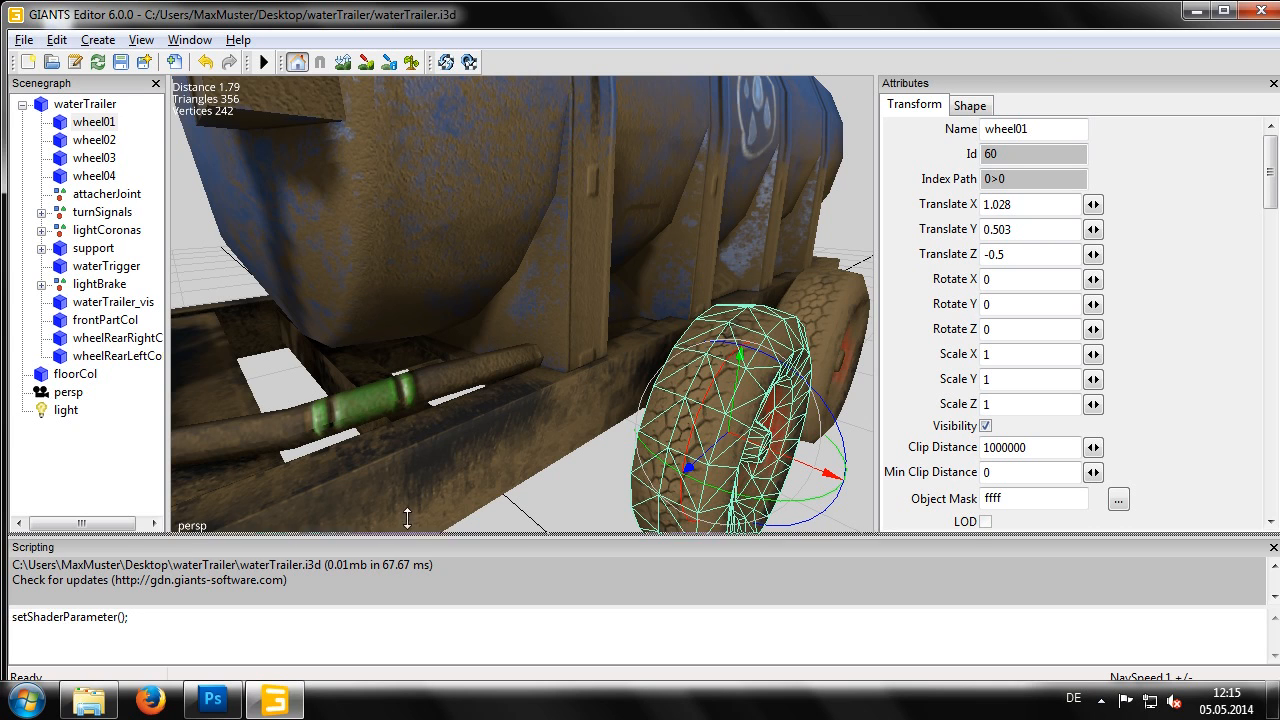
{"action": "left_click_drag", "start_coordinate": [410, 537], "coordinate": [410, 501]}
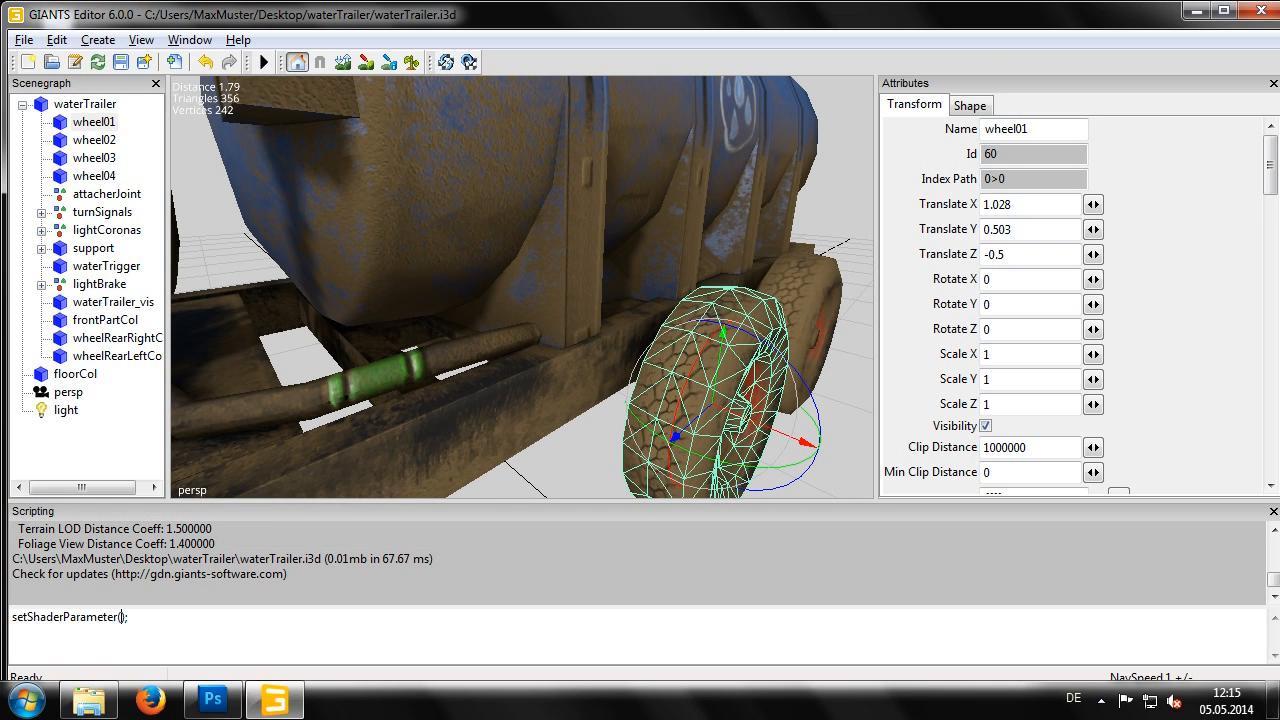
{"action": "type", "text": "nodeId, "}
{"action": "type", "text": "\"Paramete"}
{"action": "type", "text": "r\", 0.0, 0"}
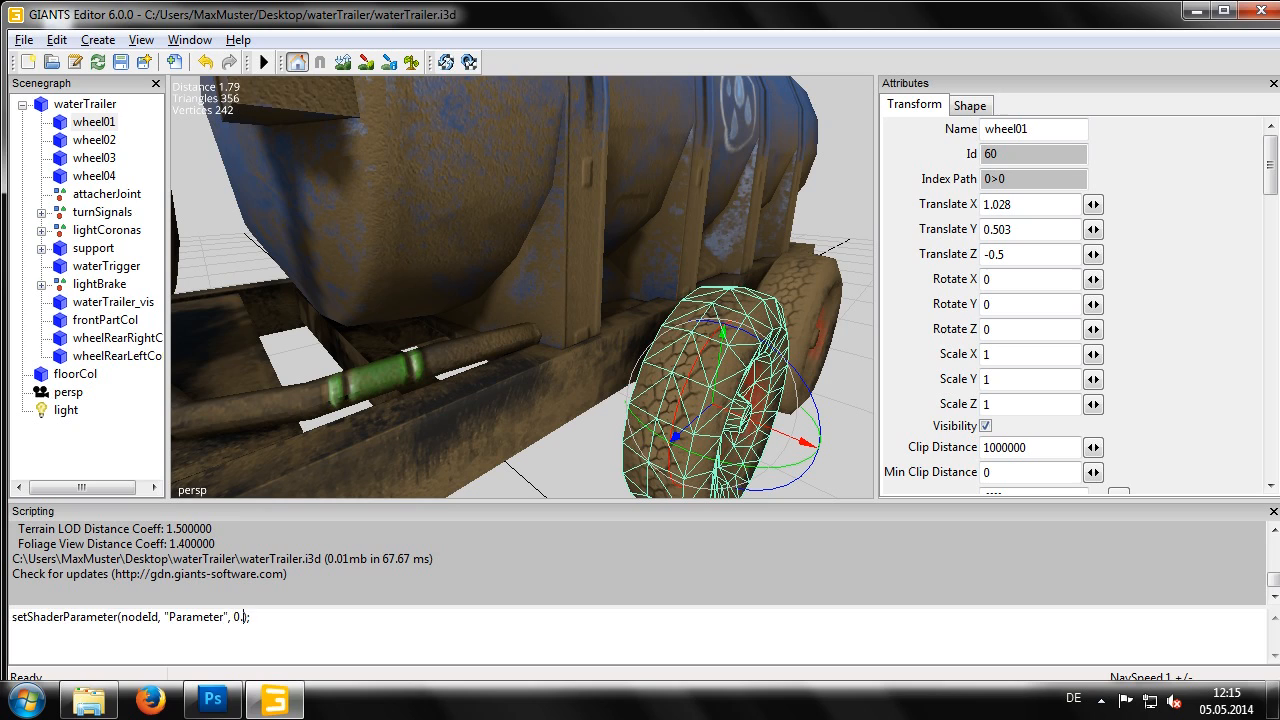
{"action": "type", "text": ".0, 0.0, 0.0, true/false"}
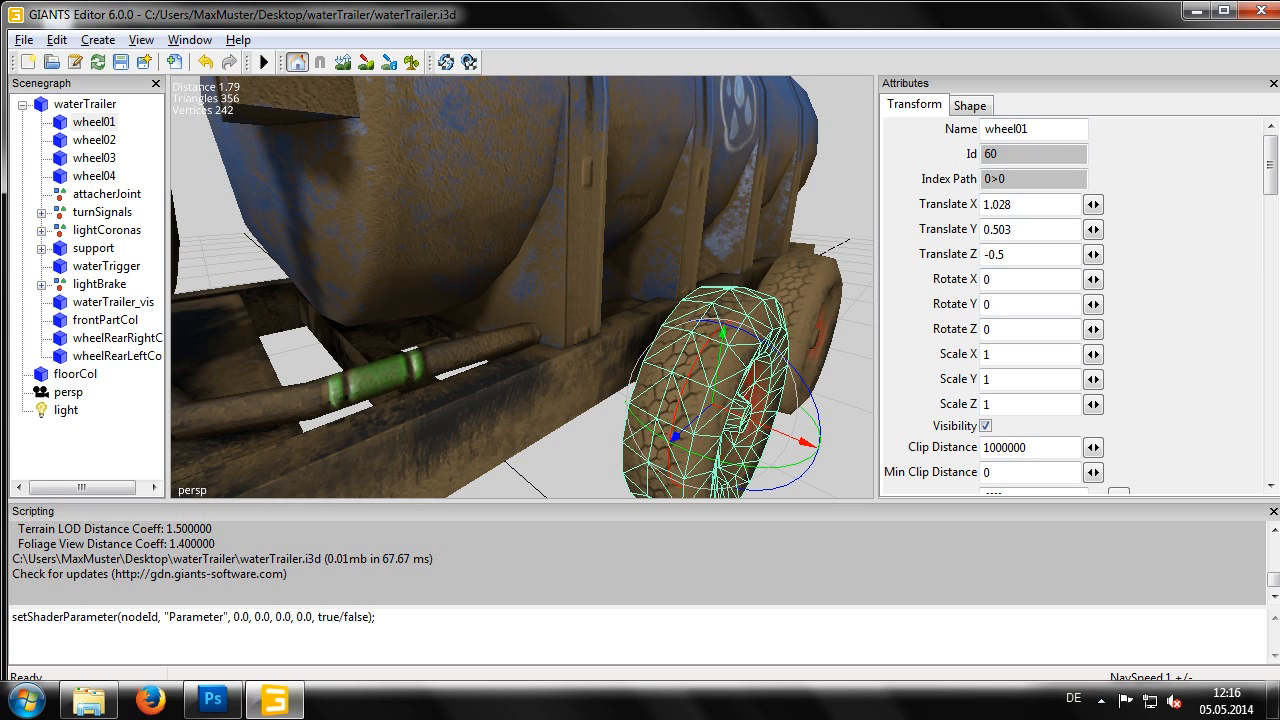
- Replace the nodeId placeholder with 60 and the parameter name with RDT in the shader command
{"action": "key", "text": "shift+Left"}
{"action": "key", "text": "shift+Left"}
{"action": "key", "text": "shift+Left"}
{"action": "key", "text": "shift+Left"}
{"action": "key", "text": "shift+Left"}
{"action": "key", "text": "shift+Left"}
{"action": "key", "text": "shift+Left"}
{"action": "key", "text": "shift+Left"}
{"action": "key", "text": "shift+Right"}
{"action": "type", "text": "60,"}
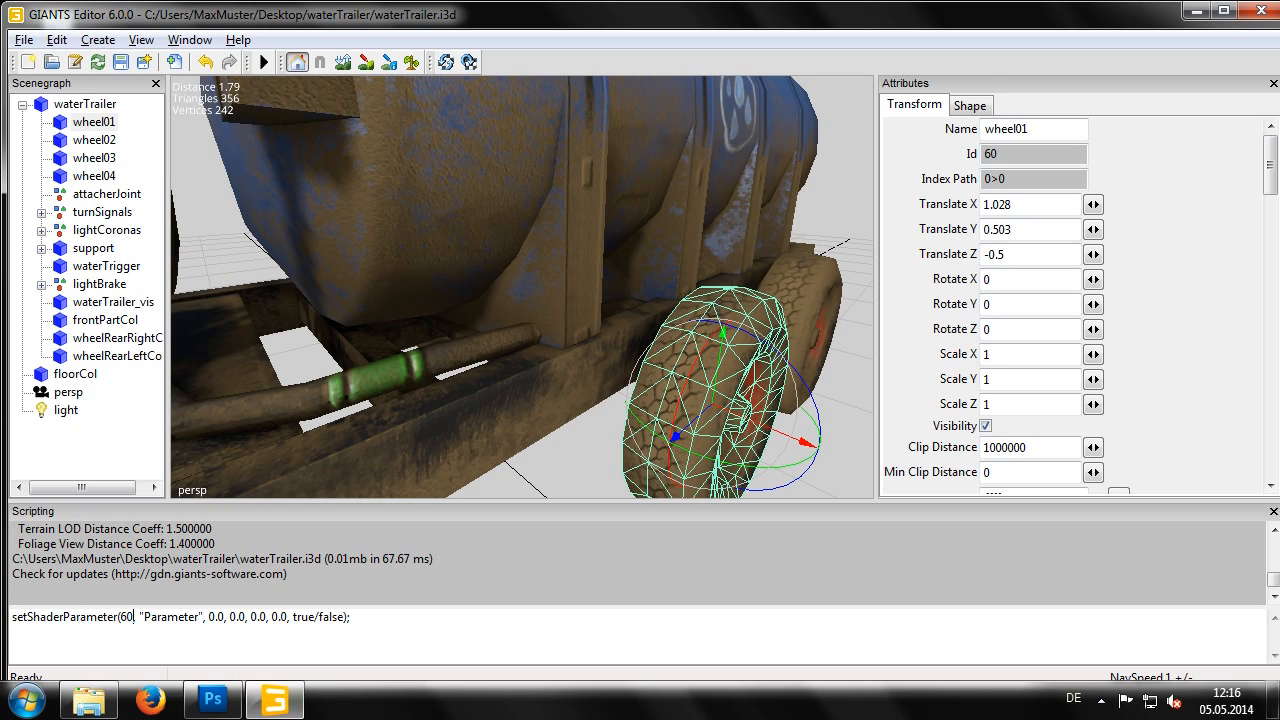
{"action": "left_click_drag", "start_coordinate": [145, 617], "coordinate": [200, 617]}
{"action": "type", "text": "RDT"}
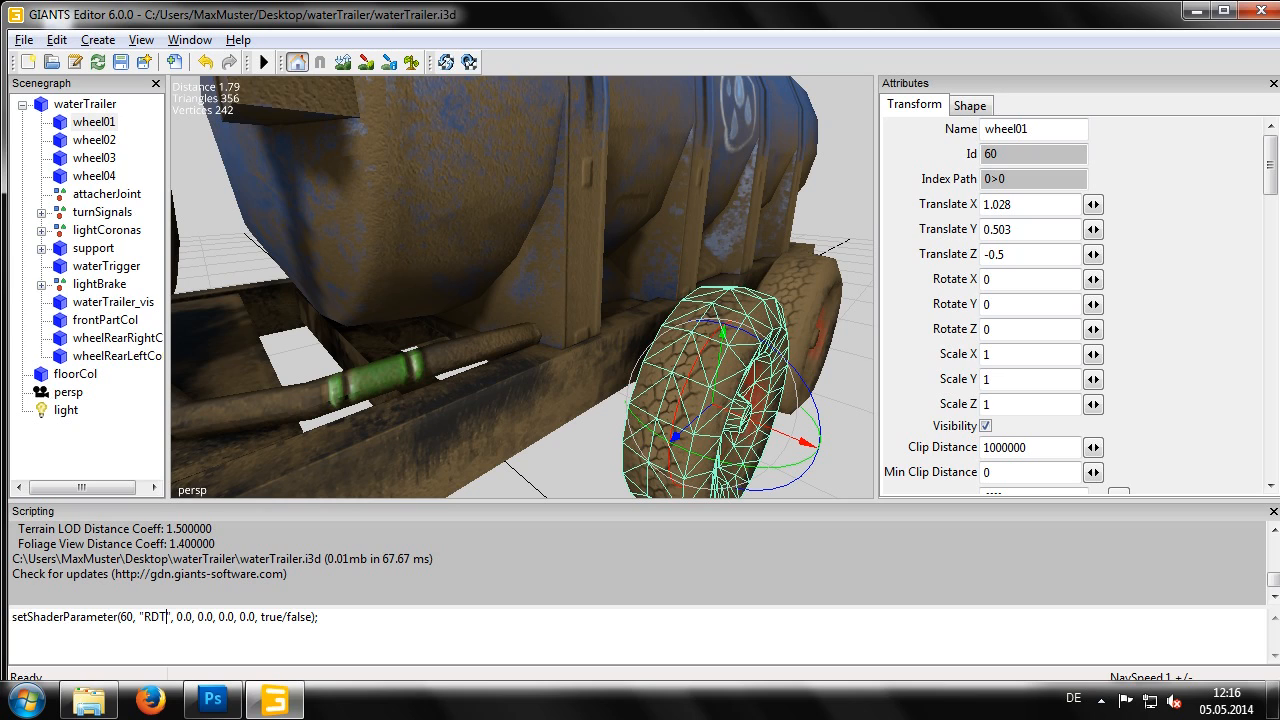
- Set the RDT command's four values to 1.0, 0.0, 25.0 and 25.0, and run the command
{"action": "type", "text": "1.0,"}
{"action": "key", "text": "Right"}
{"action": "key", "text": "Right"}
{"action": "key", "text": "Delete"}
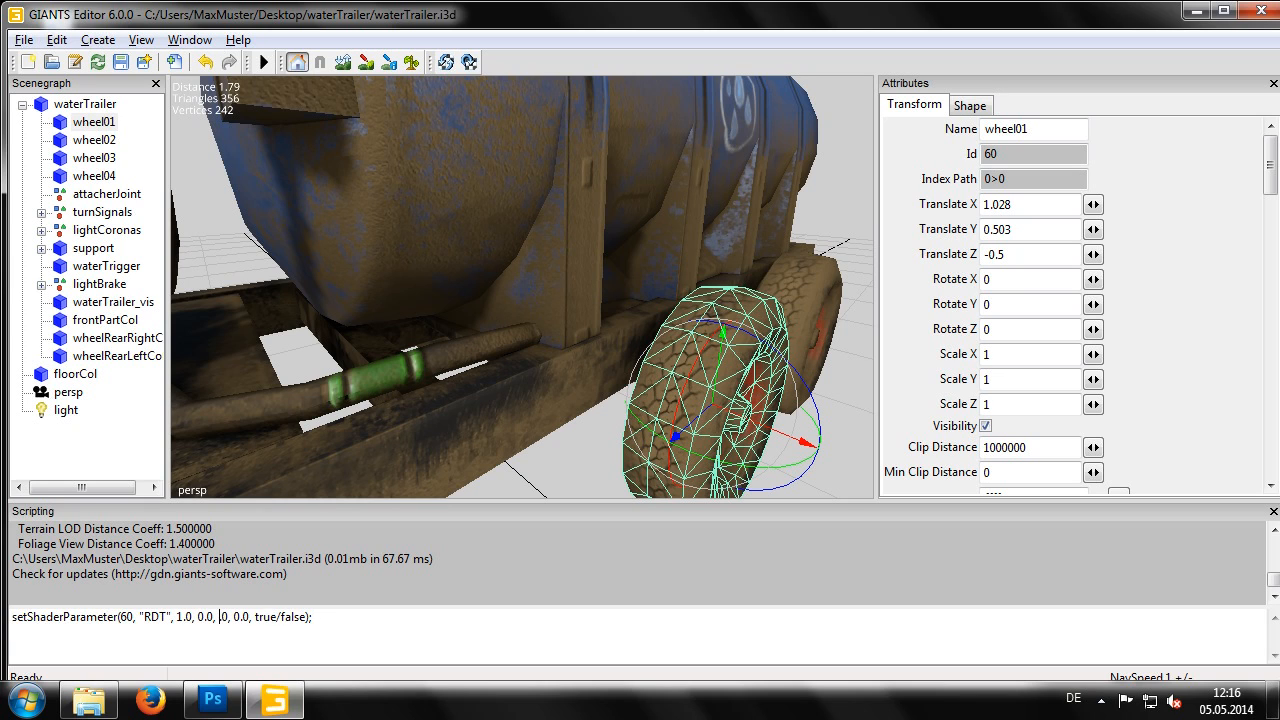
{"action": "type", "text": "25"}
{"action": "key", "text": "Right"}
{"action": "key", "text": "Right"}
{"action": "key", "text": "Right"}
{"action": "key", "text": "Right"}
{"action": "key", "text": "Delete"}
{"action": "type", "text": "25"}
{"action": "key", "text": "ctrl+a"}
{"action": "key", "text": "ctrl+Return"}
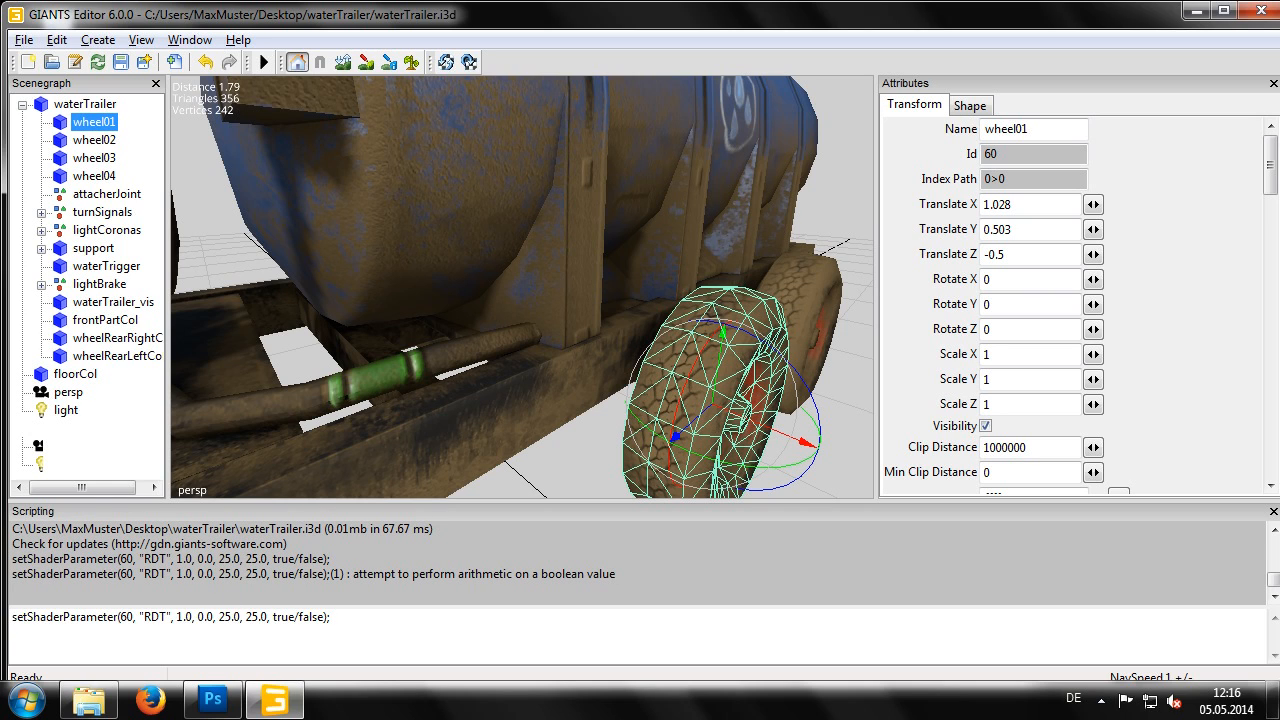
- Change the command's final argument to true and run it again
{"action": "left_click", "coordinate": [299, 617]}
{"action": "key", "text": "Delete"}
{"action": "key", "text": "Delete"}
{"action": "key", "text": "Delete"}
{"action": "key", "text": "Delete"}
{"action": "key", "text": "Delete"}
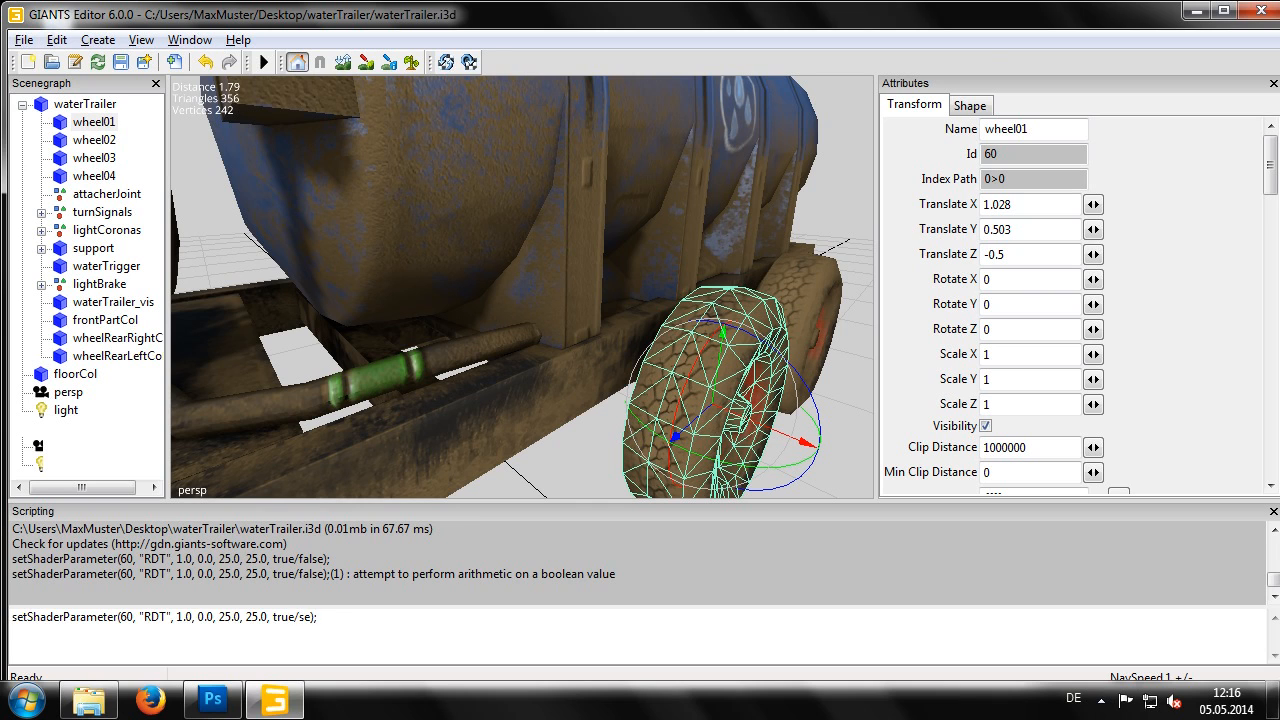
{"action": "key", "text": "BackSpace"}
{"action": "key", "text": "ctrl+a"}
{"action": "key", "text": "Return"}
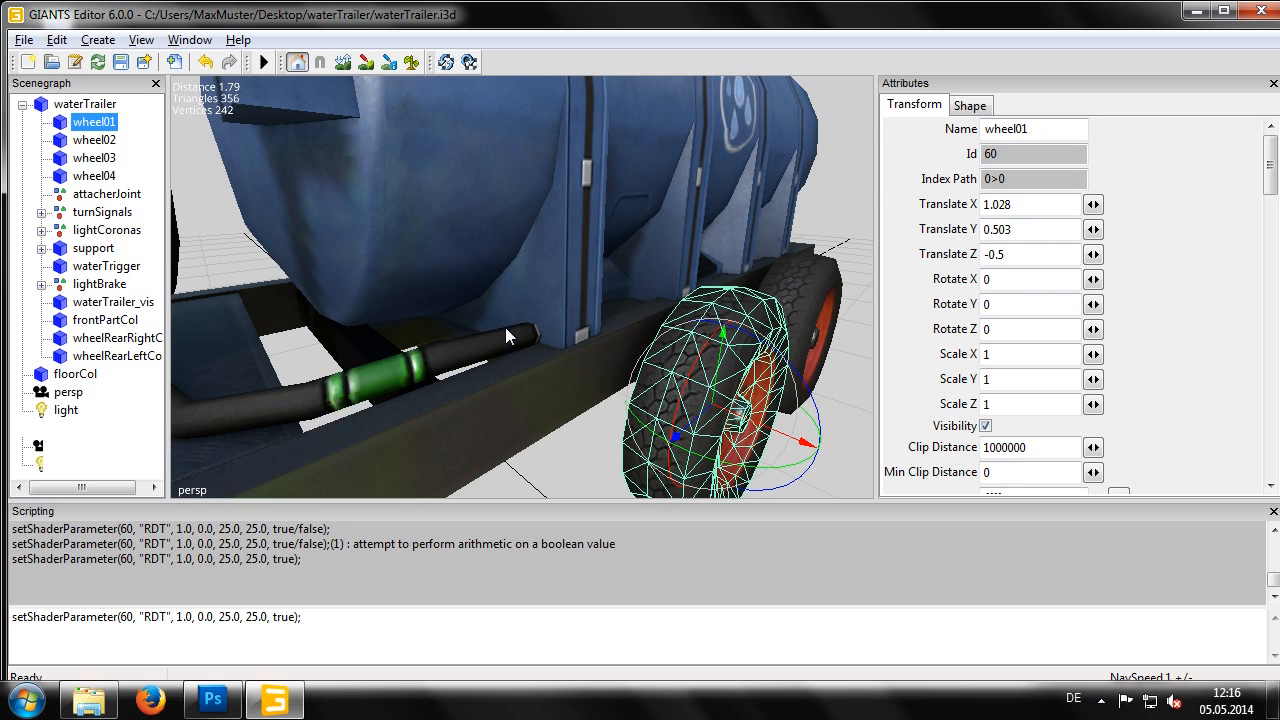
- Set the second value of the RDT shader command to 0.4 and run the command
{"action": "mouse_move", "coordinate": [513, 327]}
{"action": "middle_mouse_down"}
{"action": "mouse_move", "coordinate": [513, 299]}
{"action": "mouse_move", "coordinate": [505, 317]}
{"action": "middle_mouse_up"}
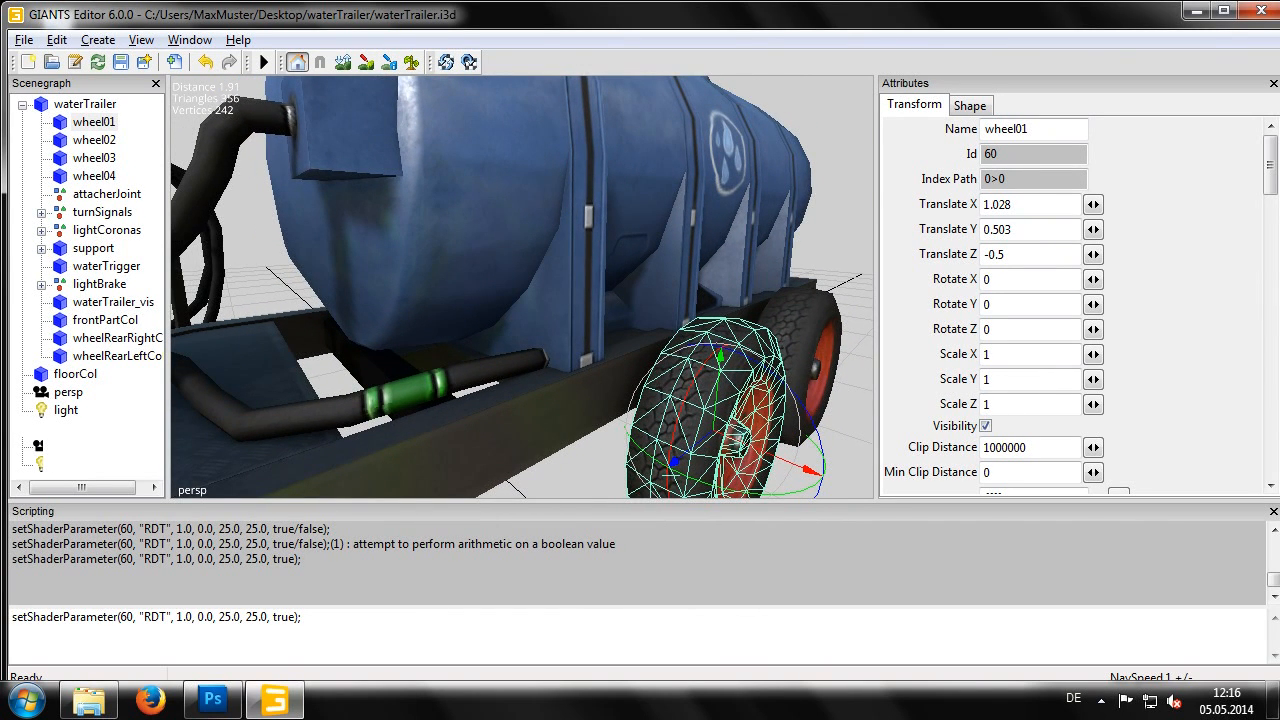
{"action": "key", "text": "Delete"}
{"action": "type", "text": "4"}
{"action": "key", "text": "ctrl+a"}
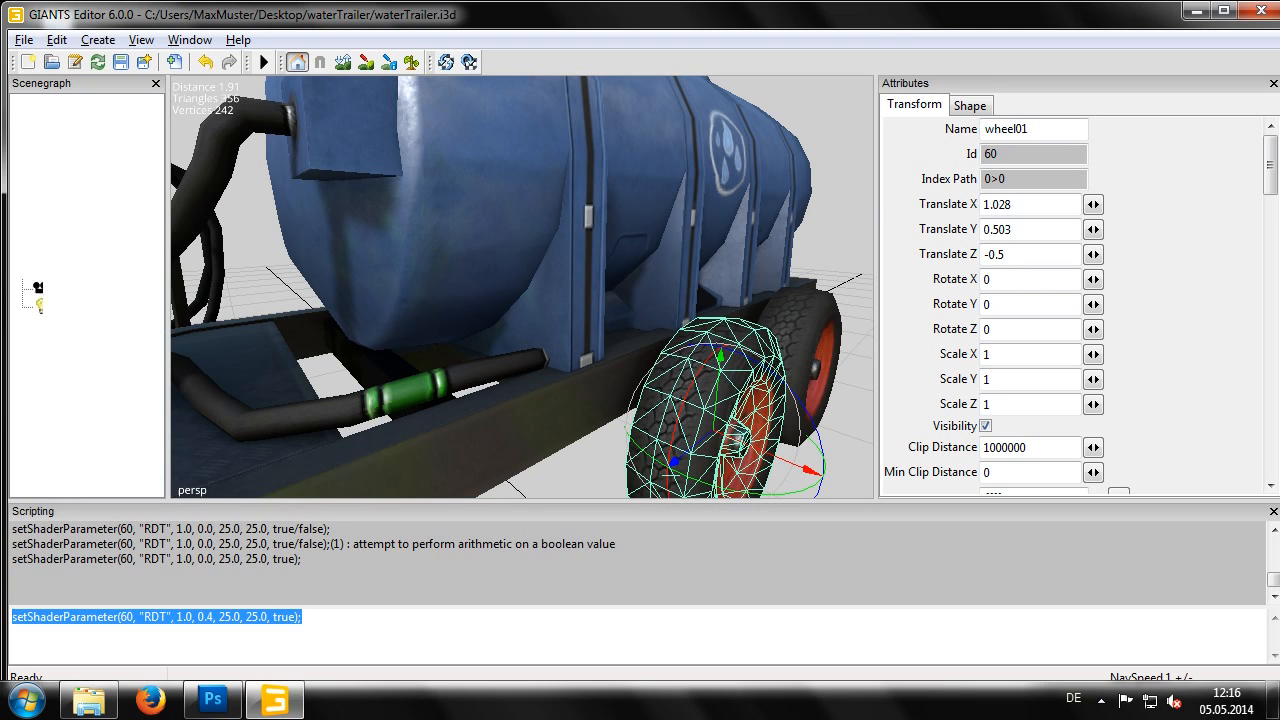
{"action": "key", "text": "ctrl+Return"}
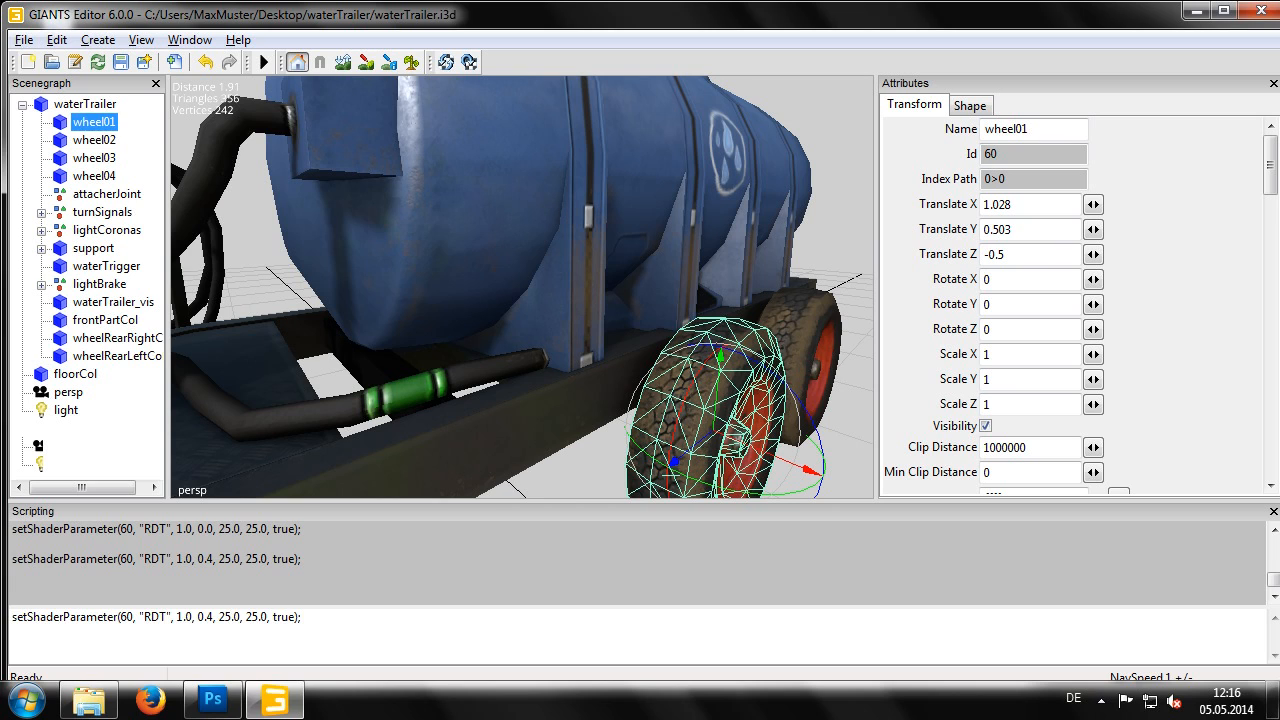
- Set the second value of the RDT shader command to 1.0 and run it again
{"action": "left_click", "coordinate": [198, 617]}
{"action": "key", "text": "Delete"}
{"action": "key", "text": "Delete"}
{"action": "key", "text": "Delete"}
{"action": "type", "text": "1.0"}
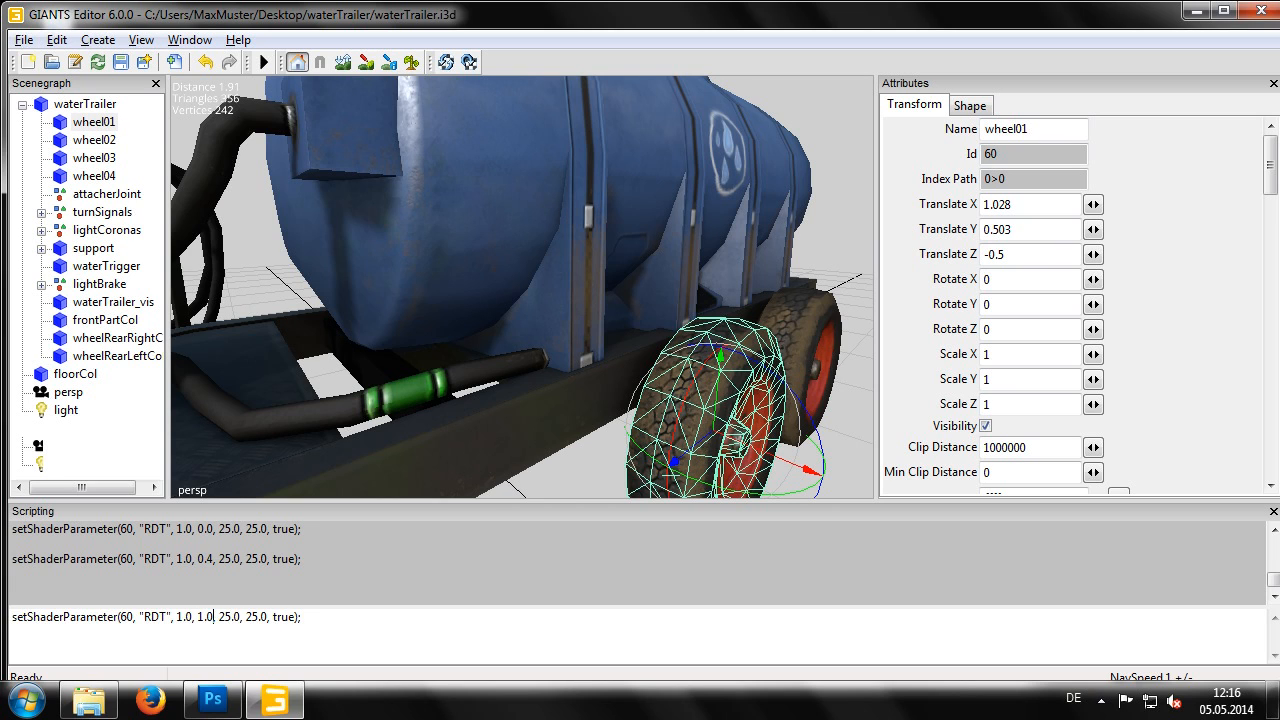
{"action": "key", "text": "ctrl+a"}
{"action": "key", "text": "Return"}
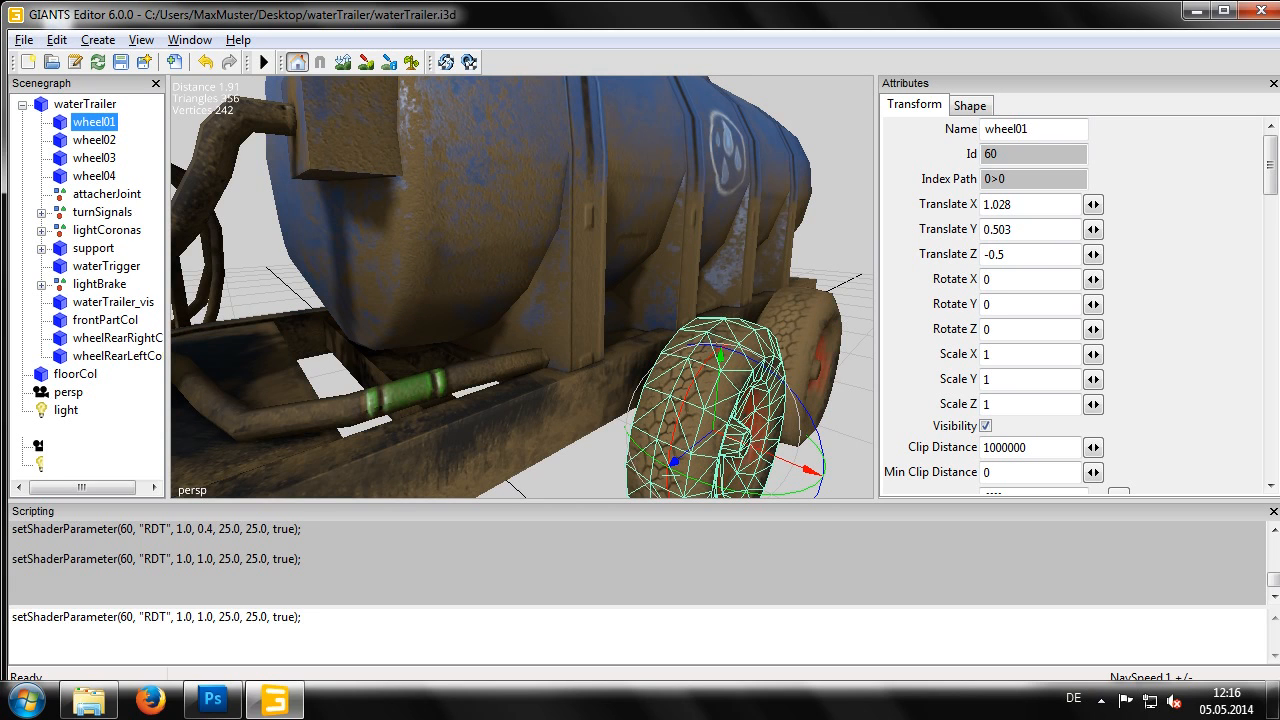
- Set the third value of the RDT shader command to 5.0 and run the command
{"action": "left_click", "coordinate": [223, 617]}
{"action": "key", "text": "BackSpace"}
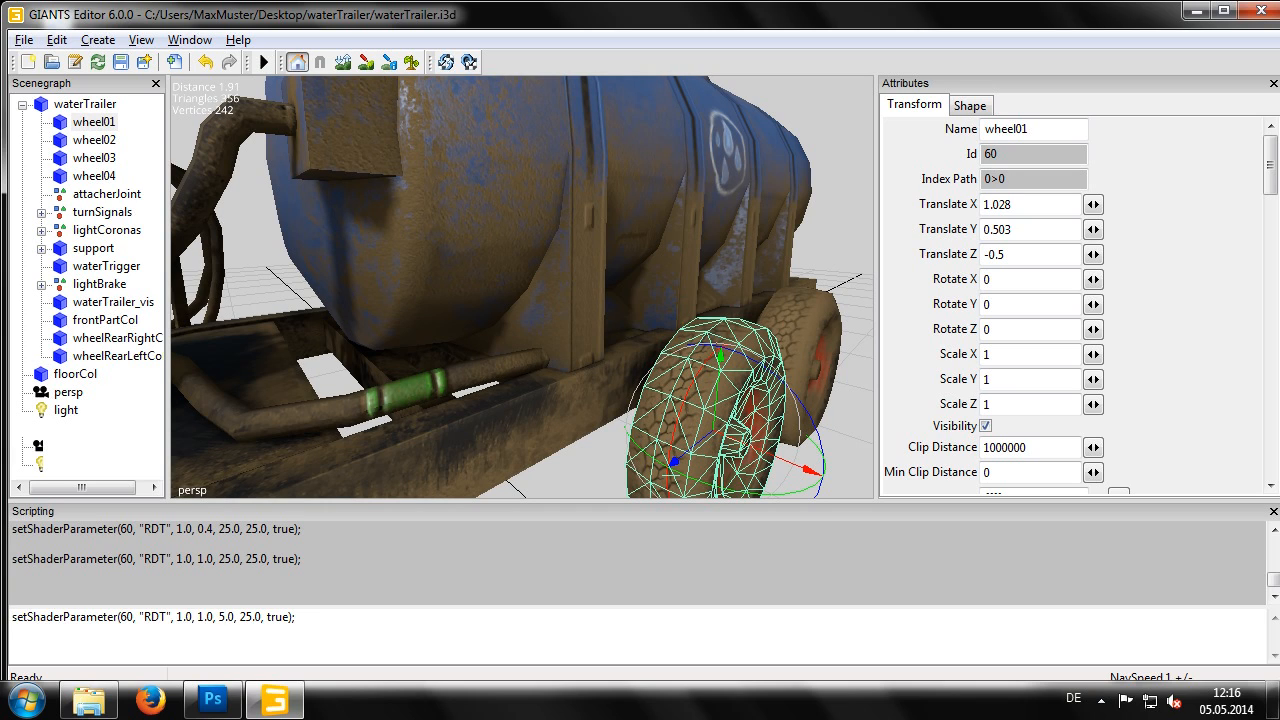
{"action": "key", "text": "ctrl+a"}
{"action": "key", "text": "Return"}
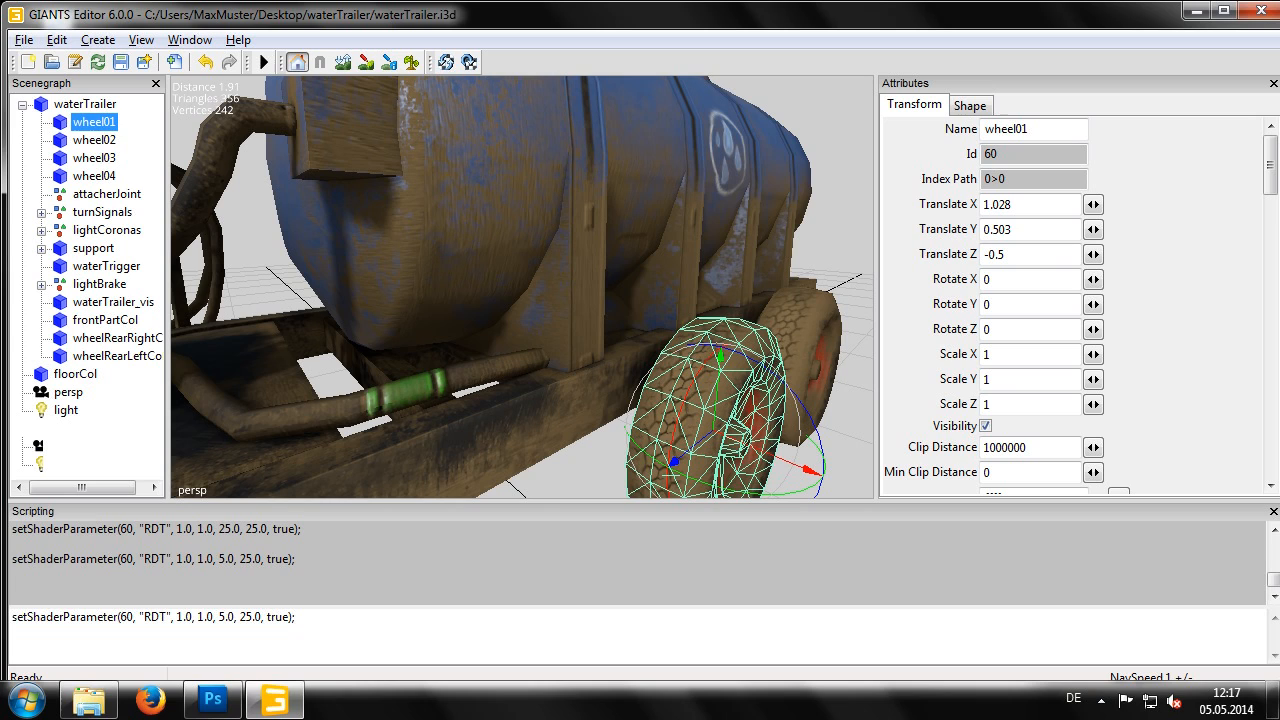
- Set the fourth value of the RDT shader command to 250.0 and run the command
{"action": "left_click", "coordinate": [247, 617]}
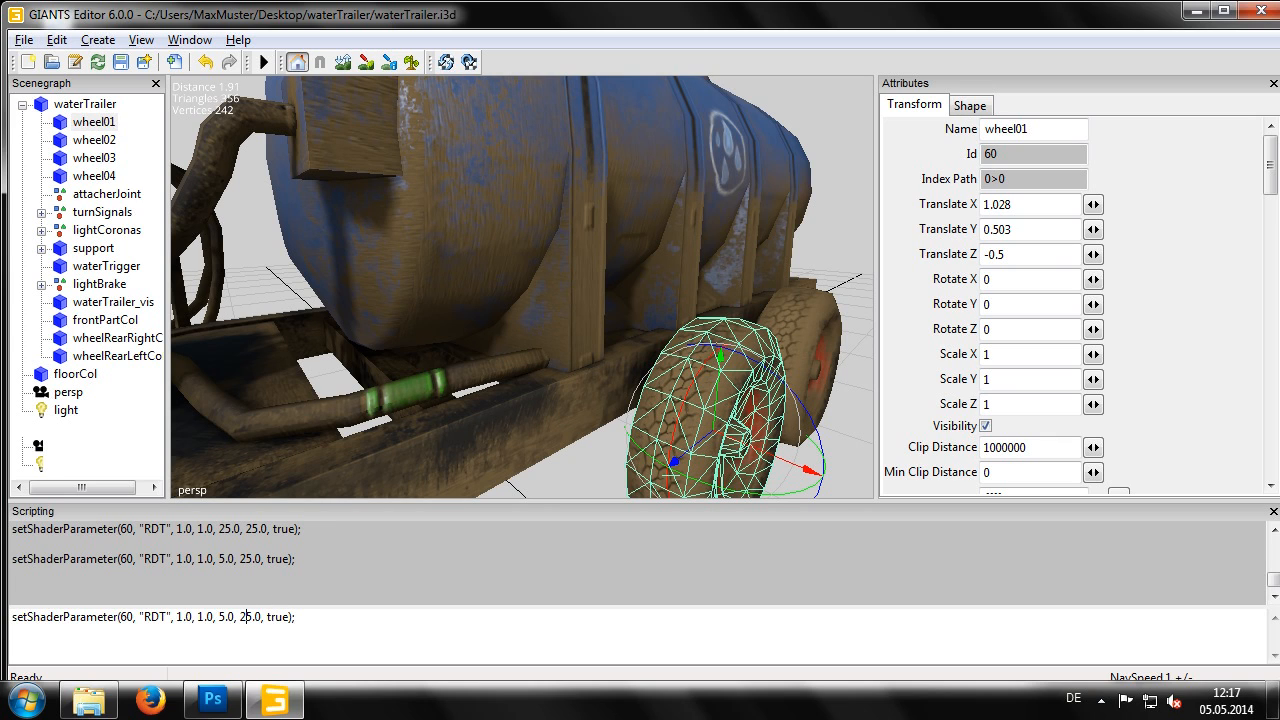
{"action": "type", "text": "0"}
{"action": "key", "text": "ctrl+a"}
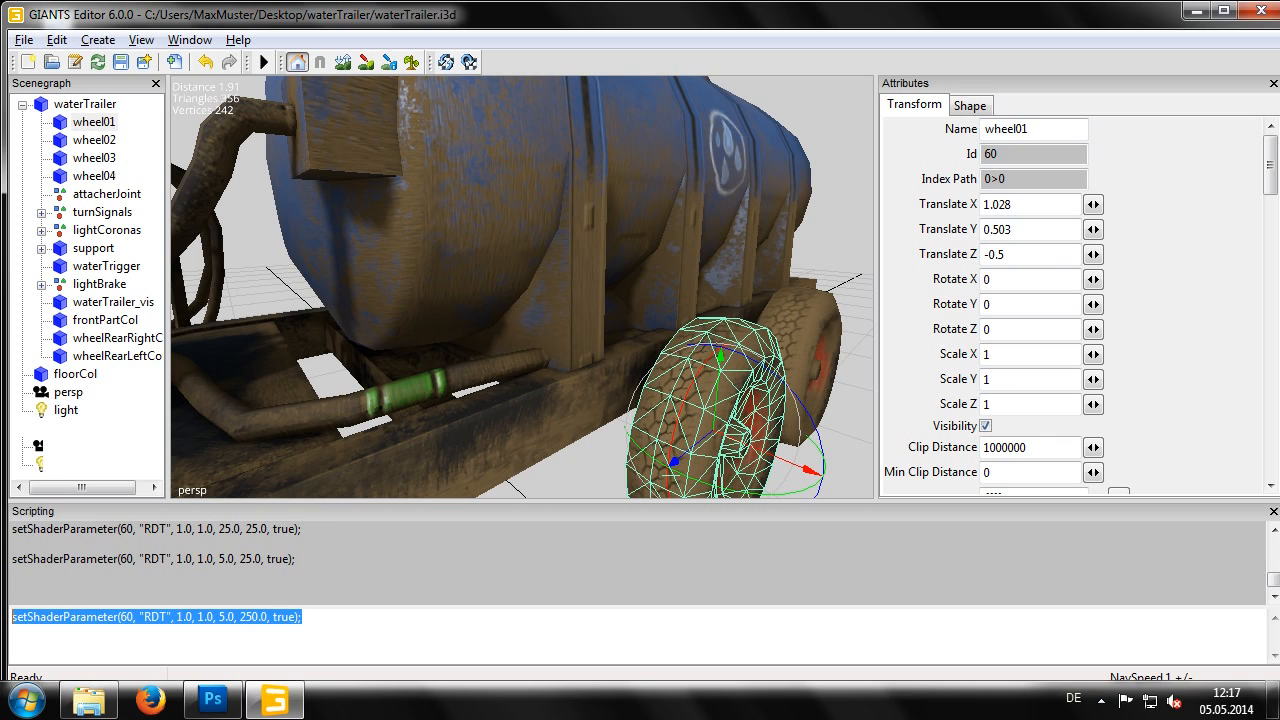
{"action": "key", "text": "Return"}
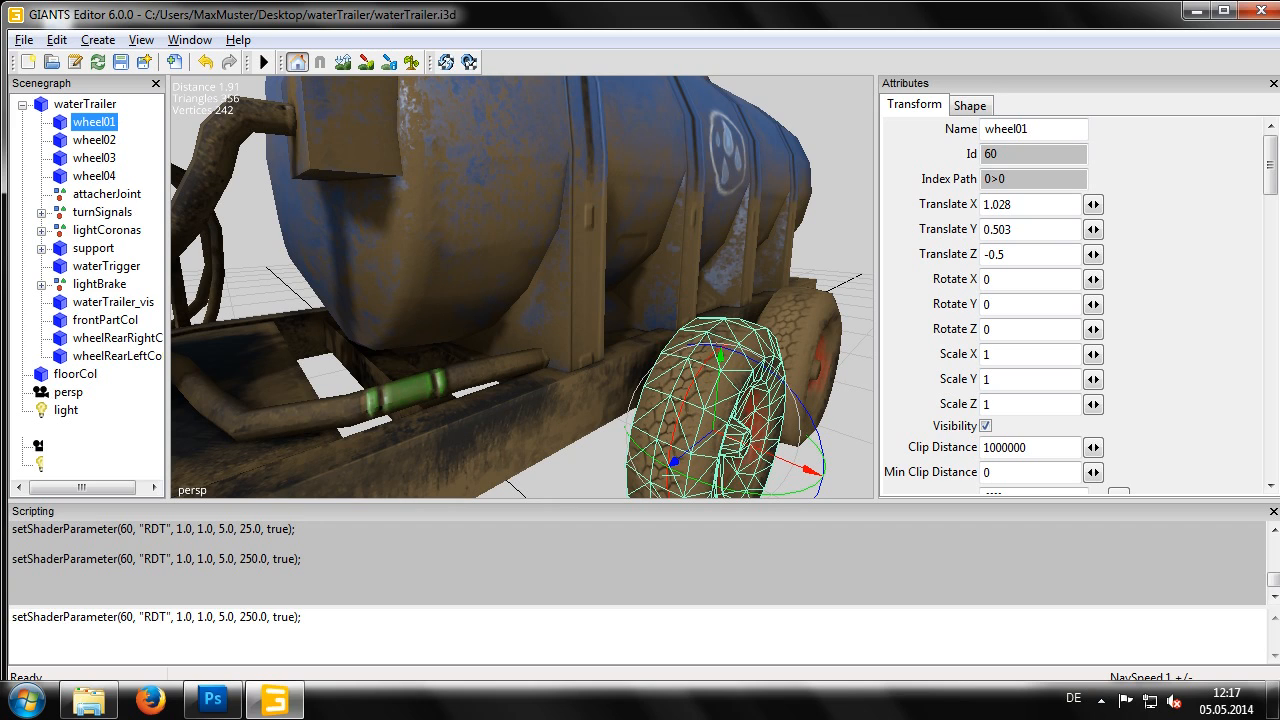
- Set the third value of the RDT shader command to 100.0
{"action": "left_click", "coordinate": [219, 617]}
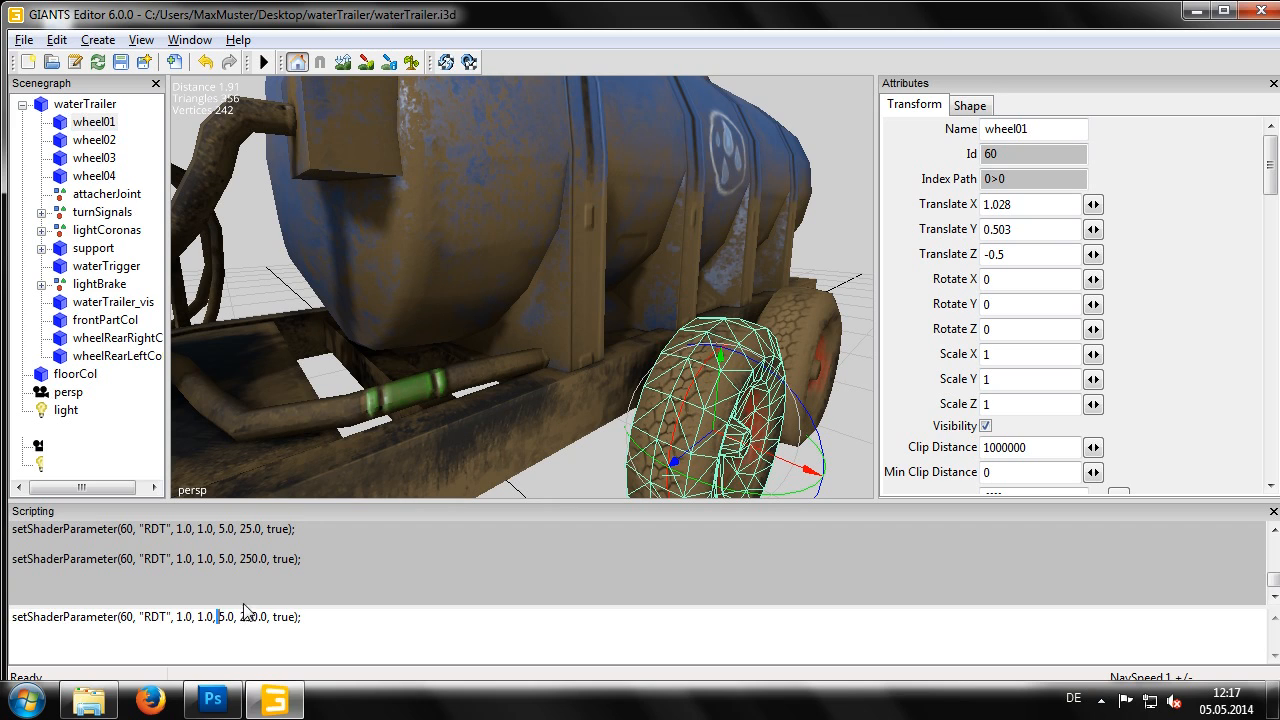
{"action": "key", "text": "Right"}
{"action": "key", "text": "BackSpace"}
{"action": "type", "text": "100"}
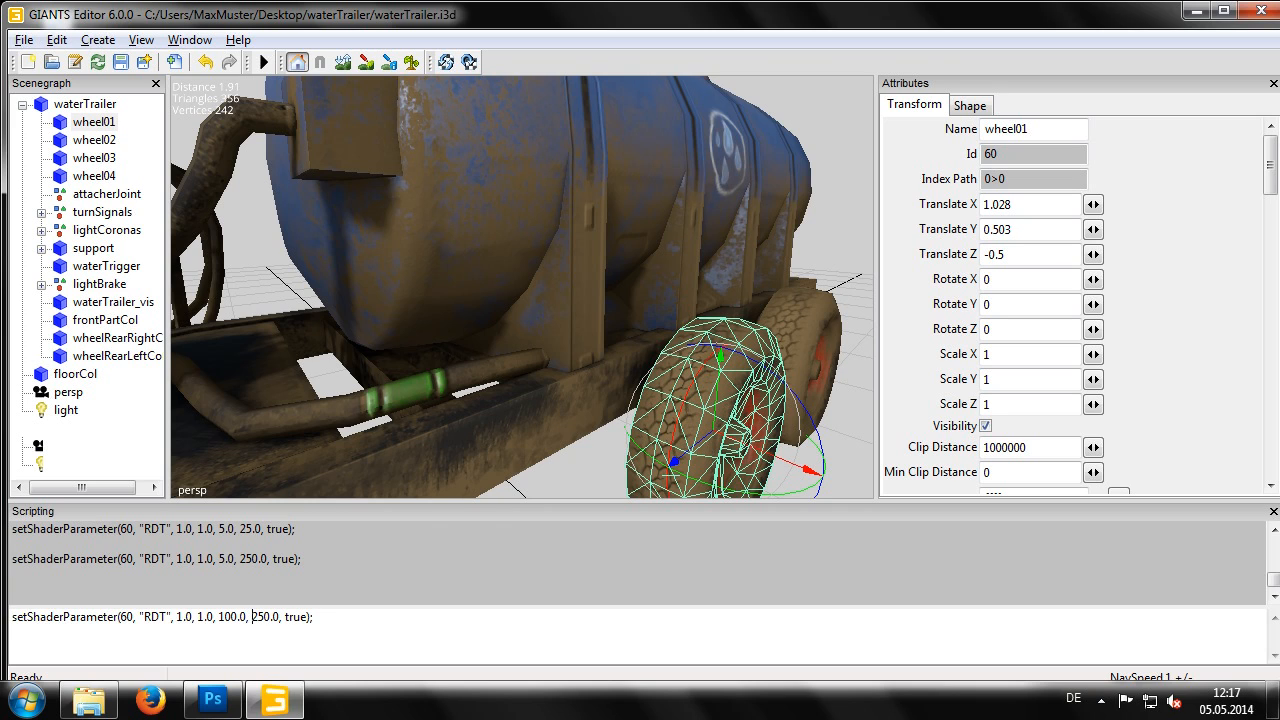